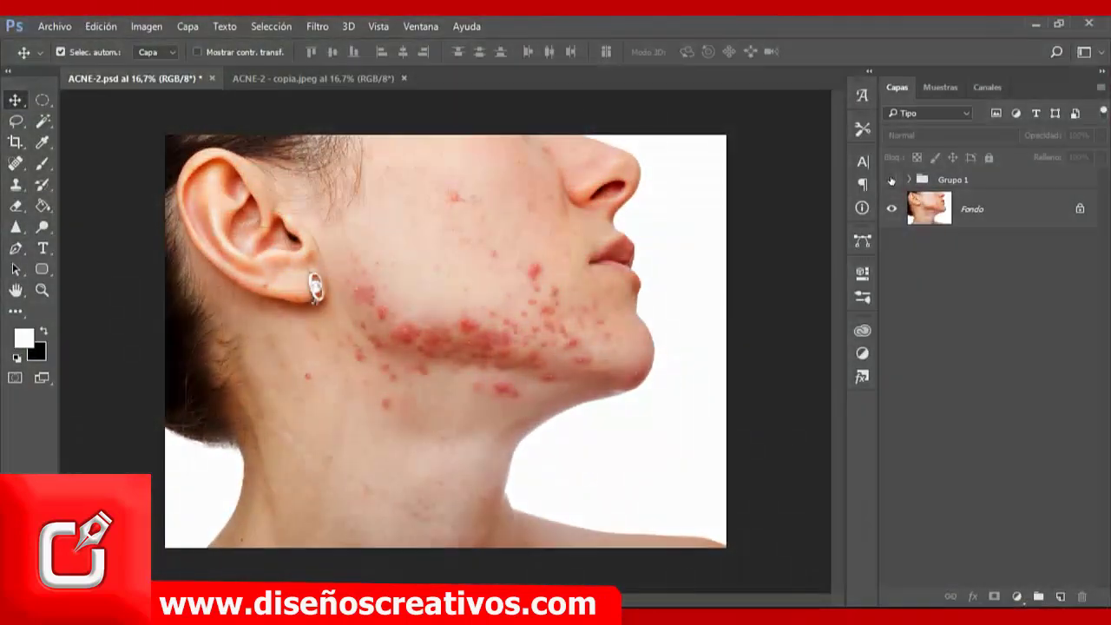
Toggle Grupo 1 visibility to compare the retouched skin with the original acne
left_click(891, 179)
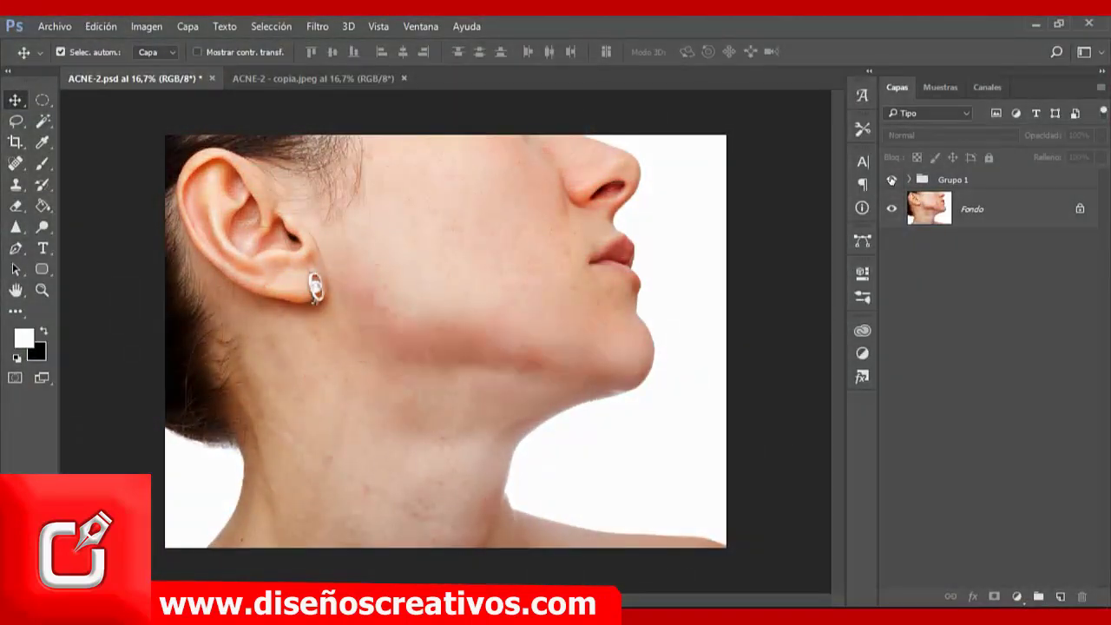
left_click(891, 180)
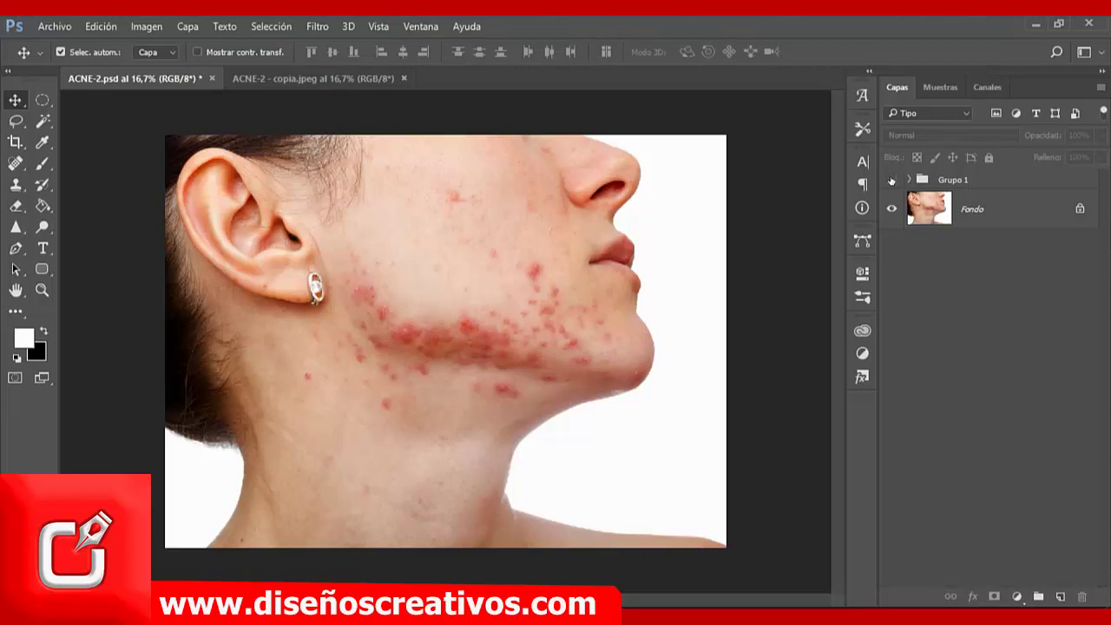
left_click(891, 180)
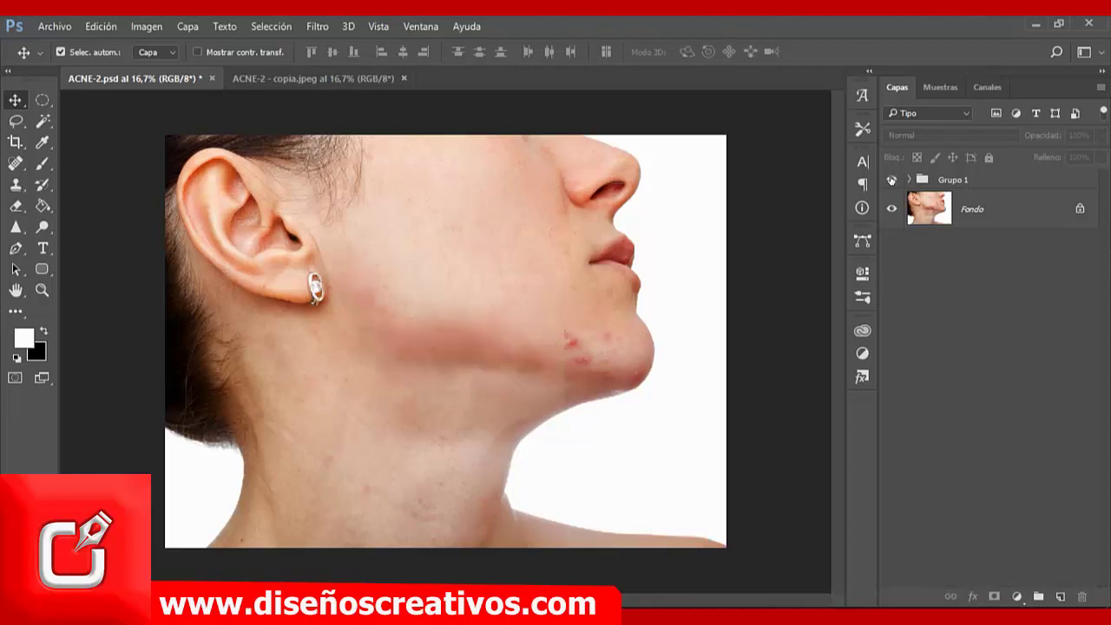
left_click(891, 179)
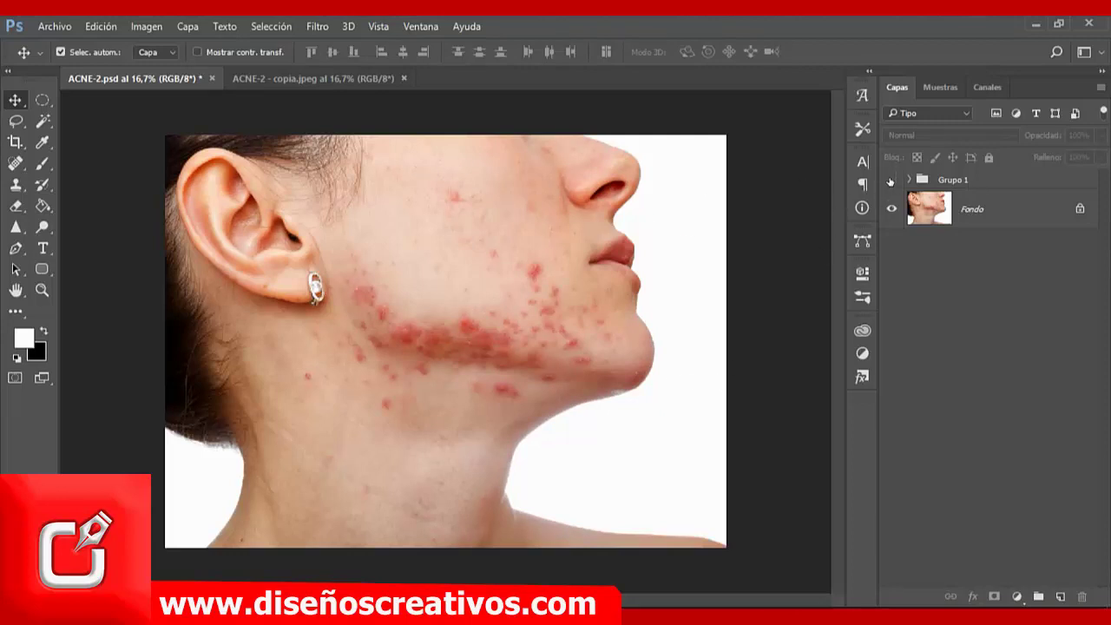
Turn Grupo 1 back on and switch to the ACNE-2 - copia.jpeg document
left_click(890, 180)
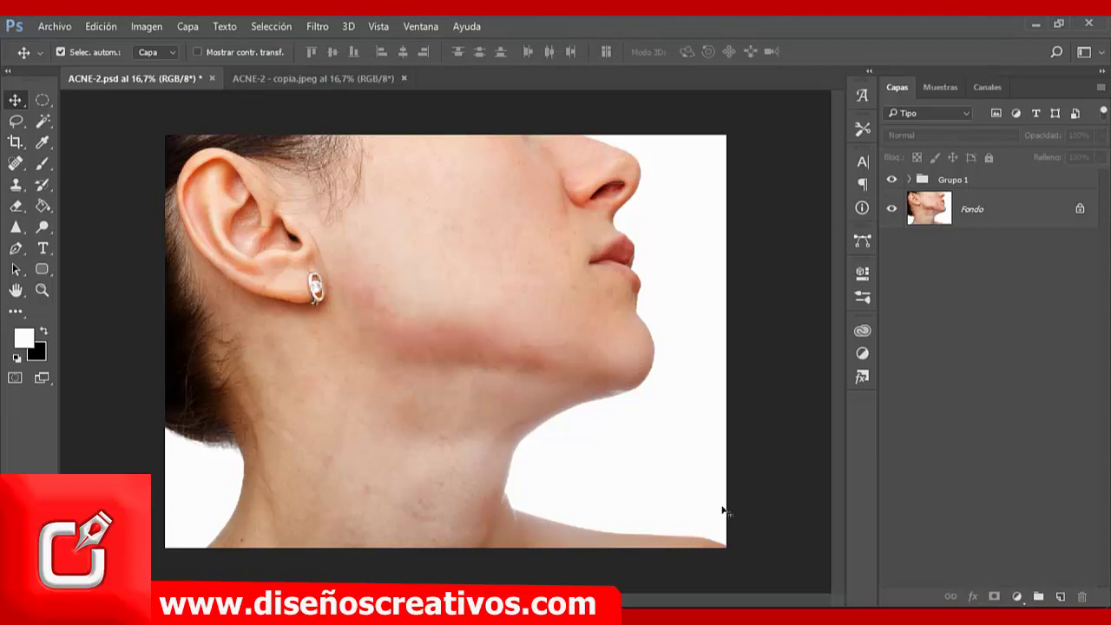
key("alt+F9")
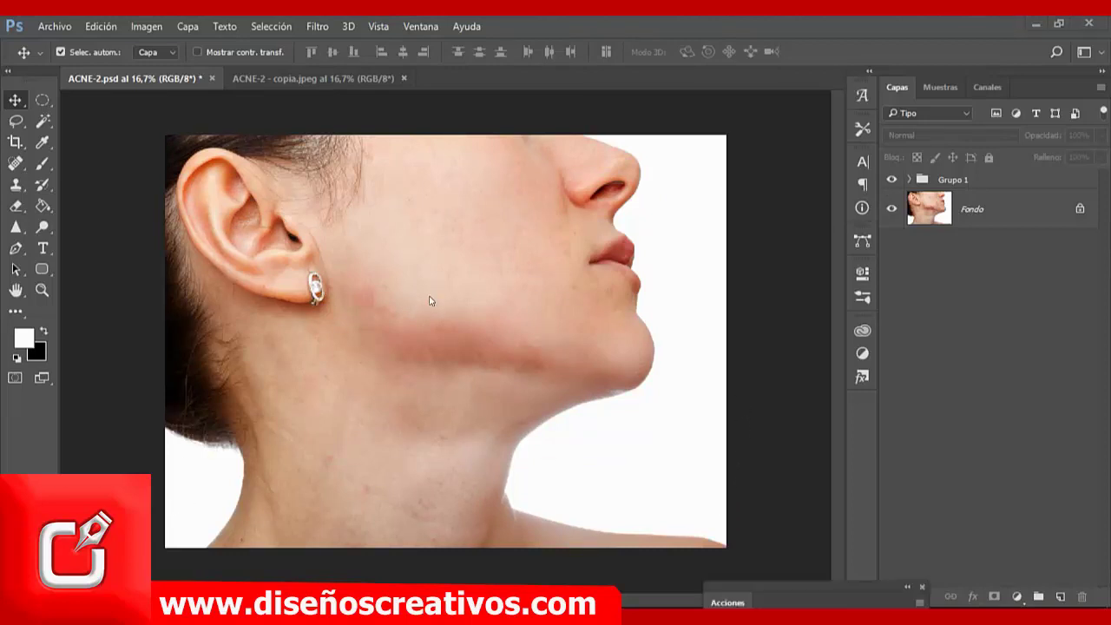
left_click(313, 78)
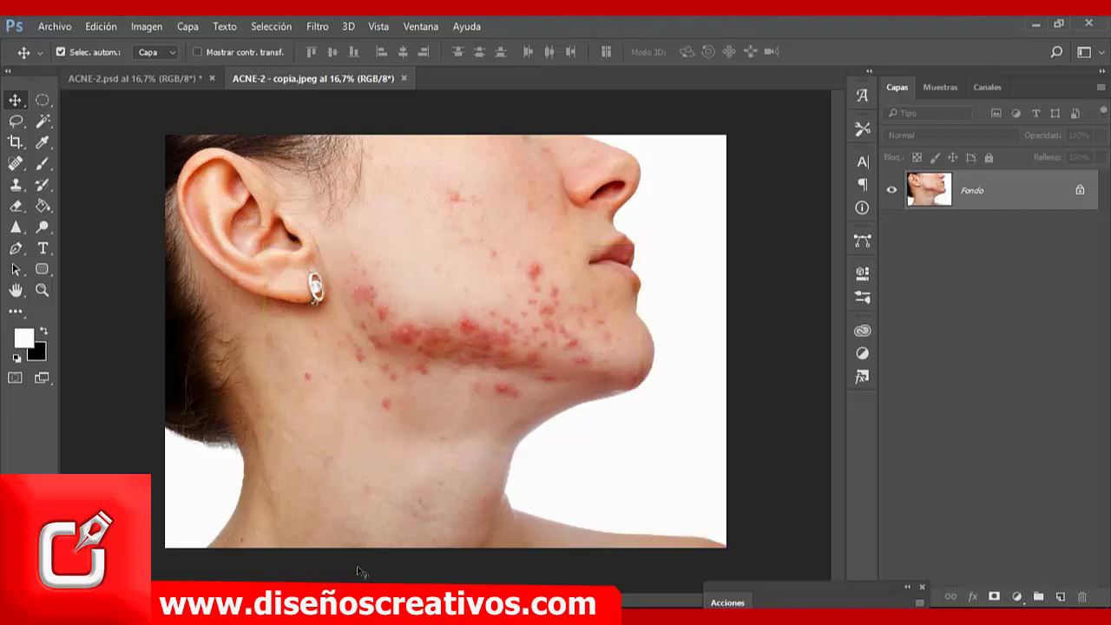
Create a Hue/Saturation adjustment layer, keeping the default name Tono/saturación 1, above Fondo
left_click(189, 27)
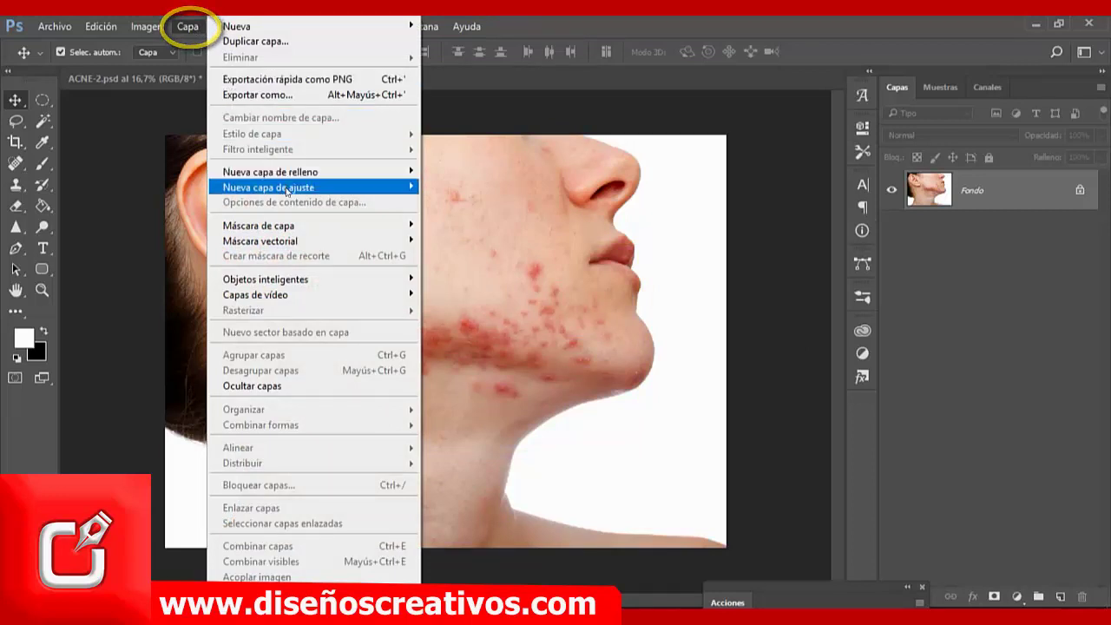
mouse_move(269, 187)
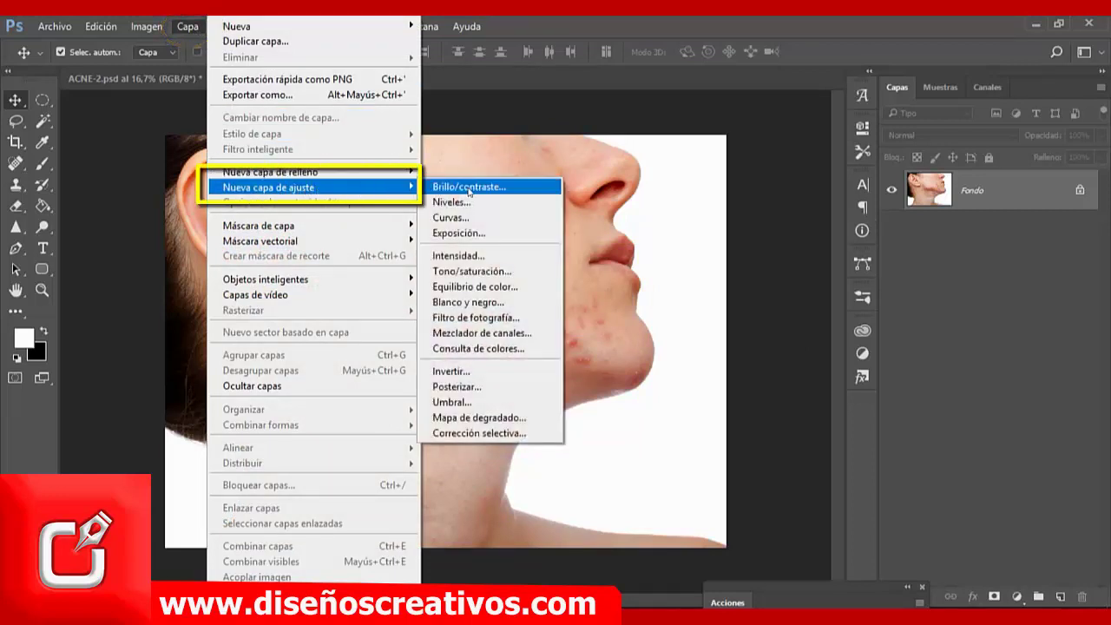
left_click(471, 271)
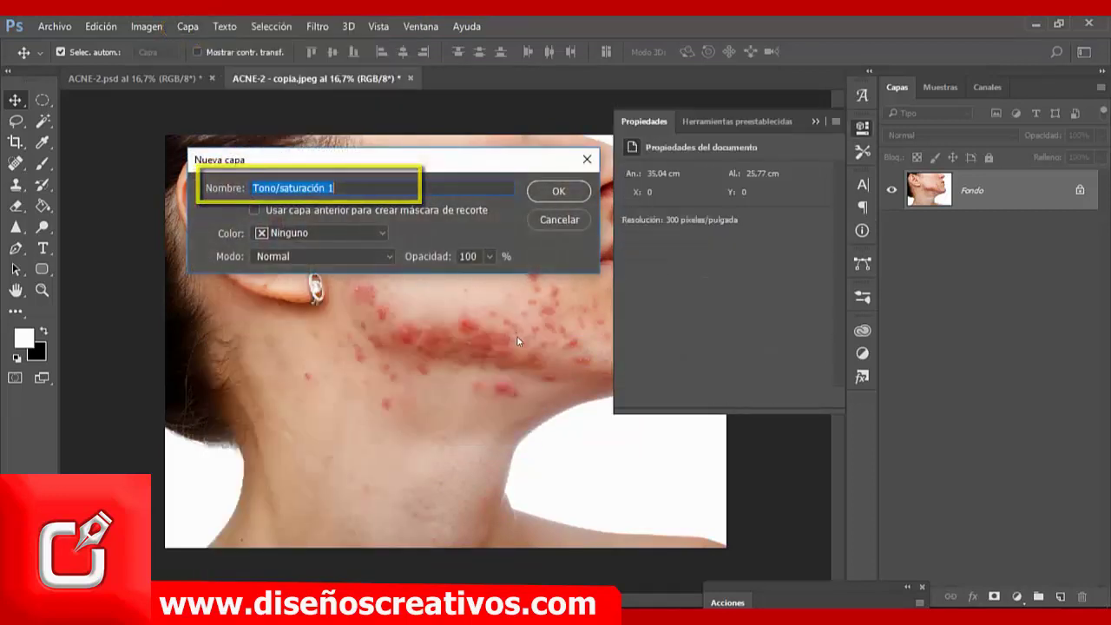
left_click_drag(435, 164, 449, 170)
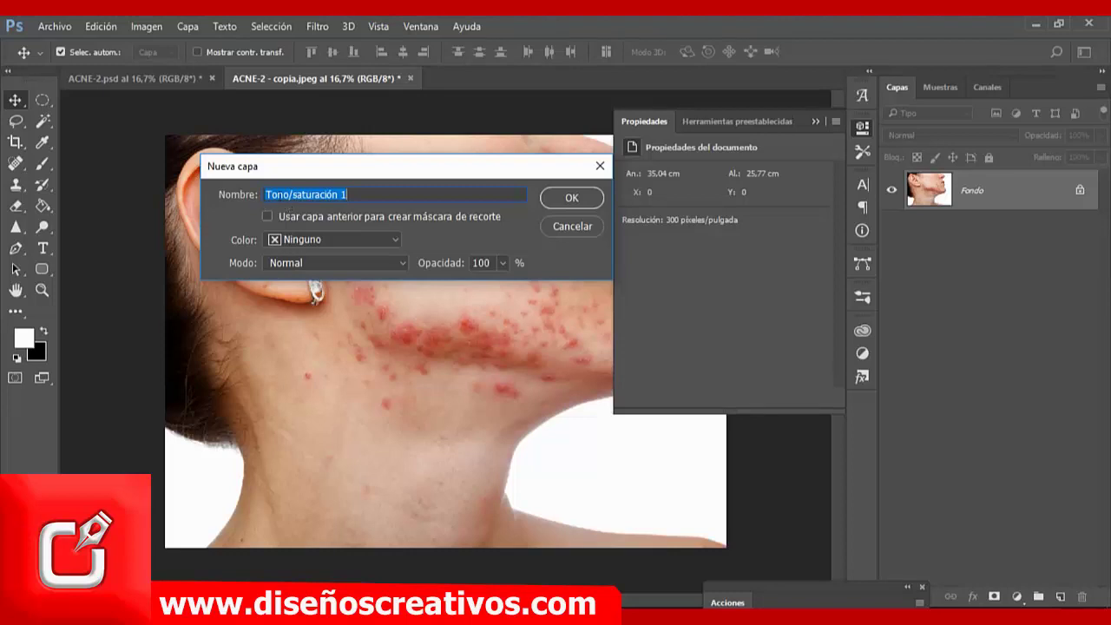
left_click(570, 198)
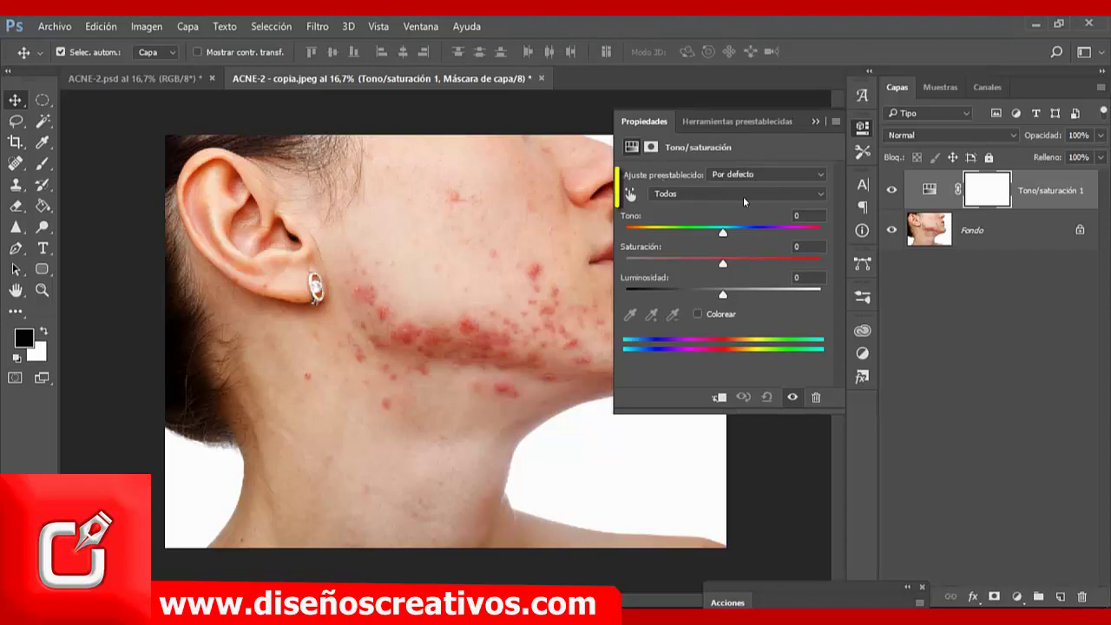
Target Rojos and sample an acne spot, setting the range to 321°/351° – 21°/51°
left_click(806, 192)
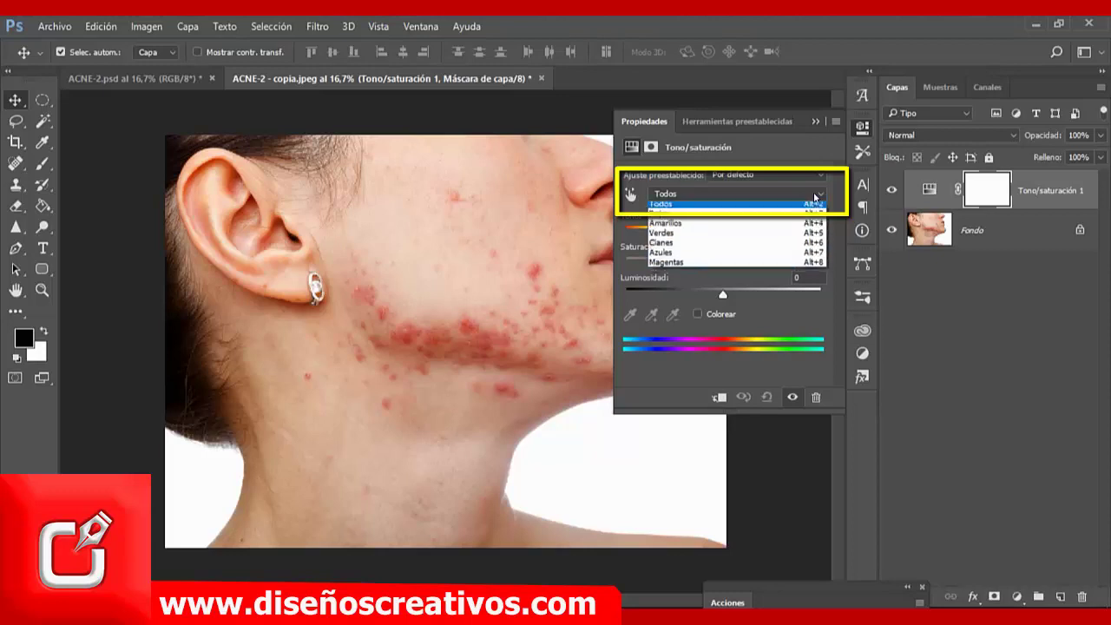
left_click(685, 217)
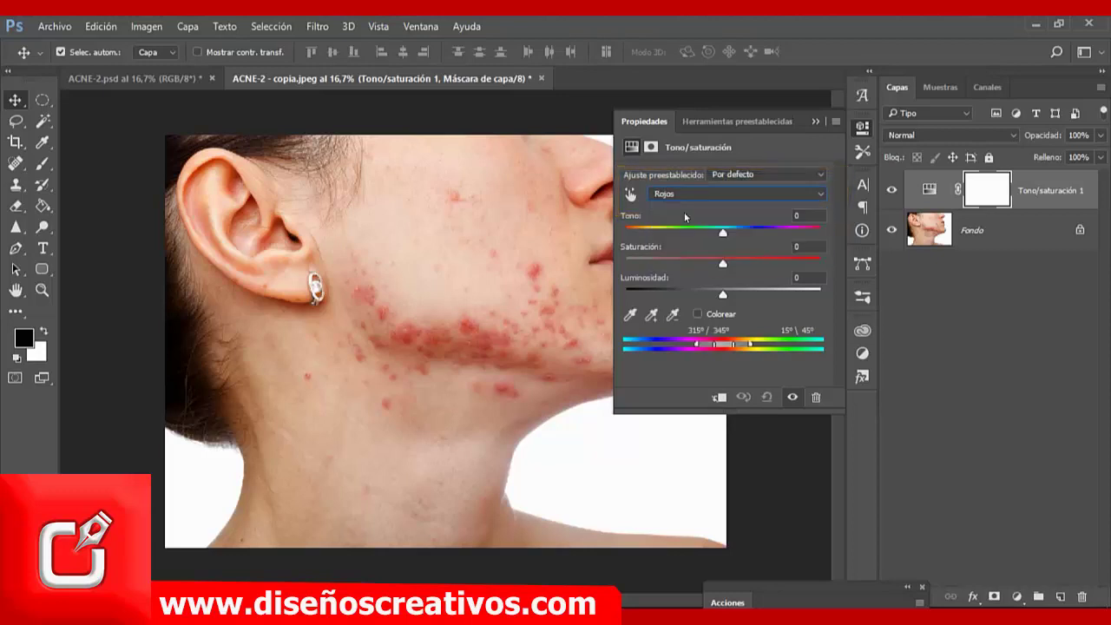
left_click_drag(722, 345, 726, 345)
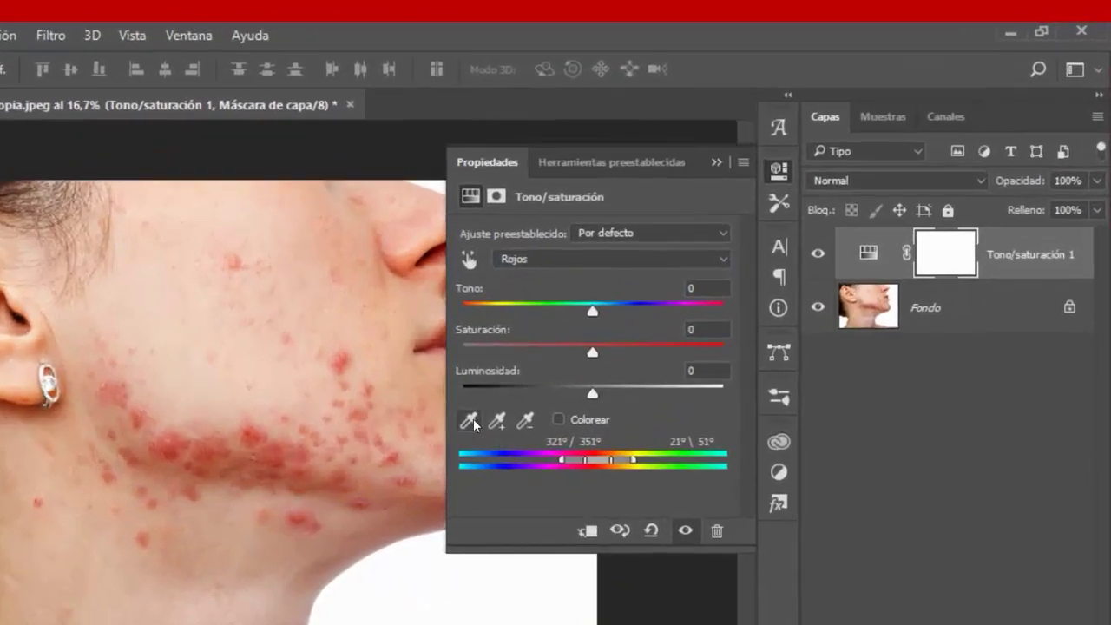
left_click(469, 421)
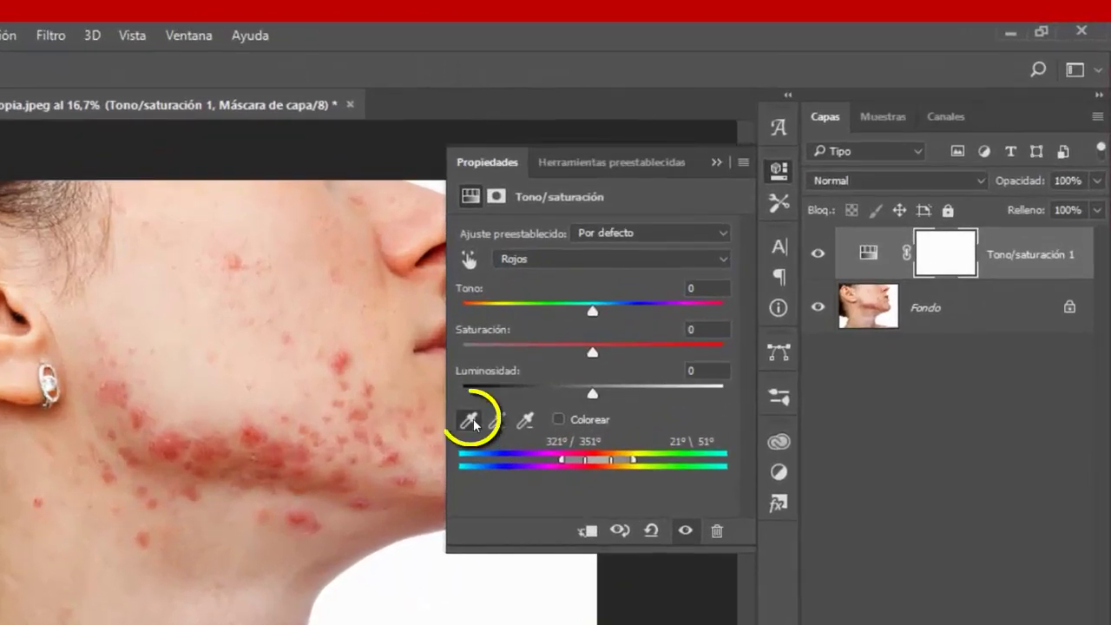
left_click(174, 434)
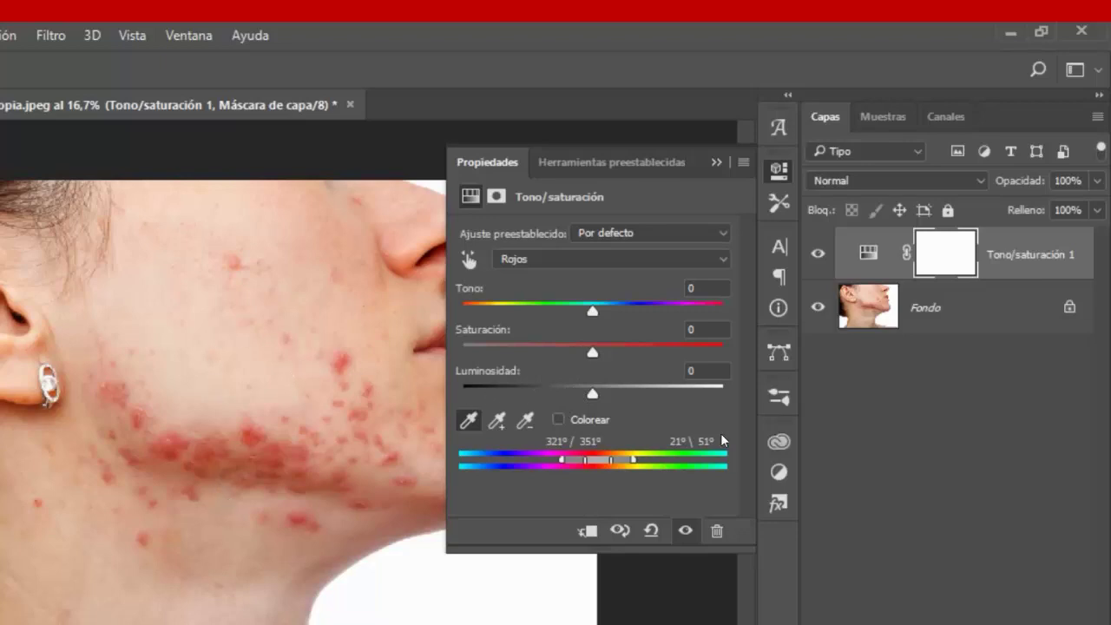
Set reds Saturación +69 and Tono +24, narrowing the range to 289°/319° – 349°/18°
left_click_drag(592, 352, 681, 355)
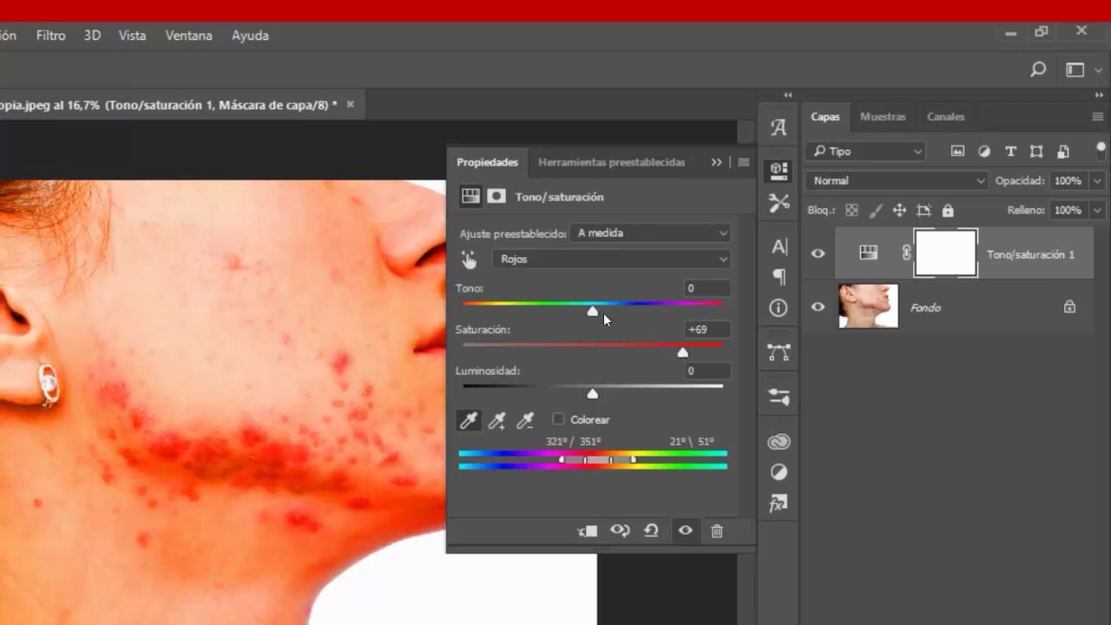
left_click_drag(595, 310, 622, 310)
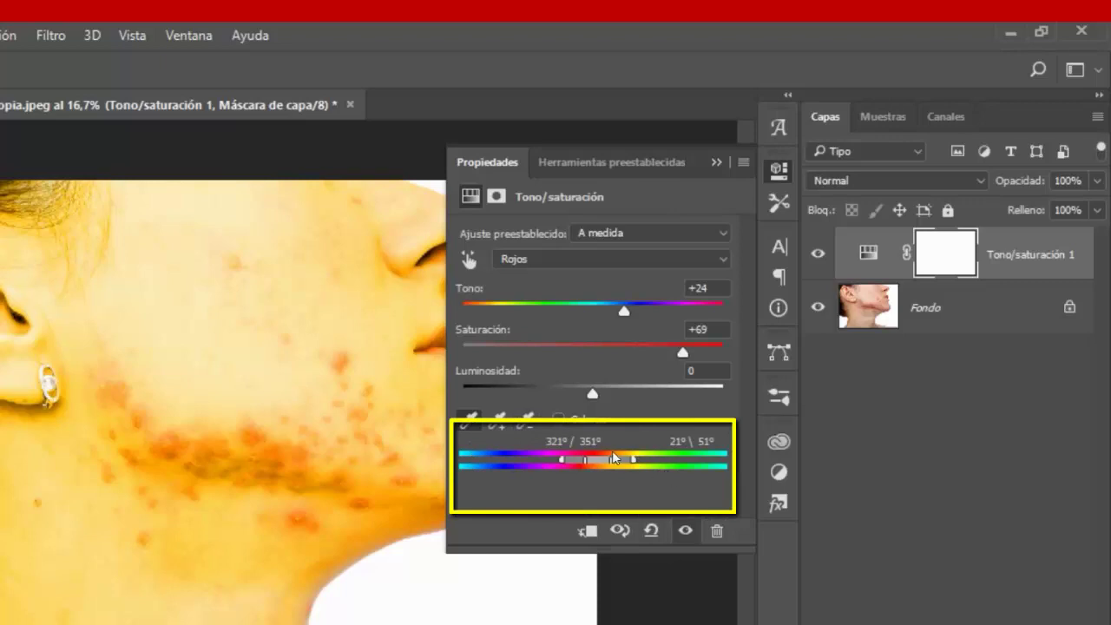
left_click_drag(613, 458, 581, 462)
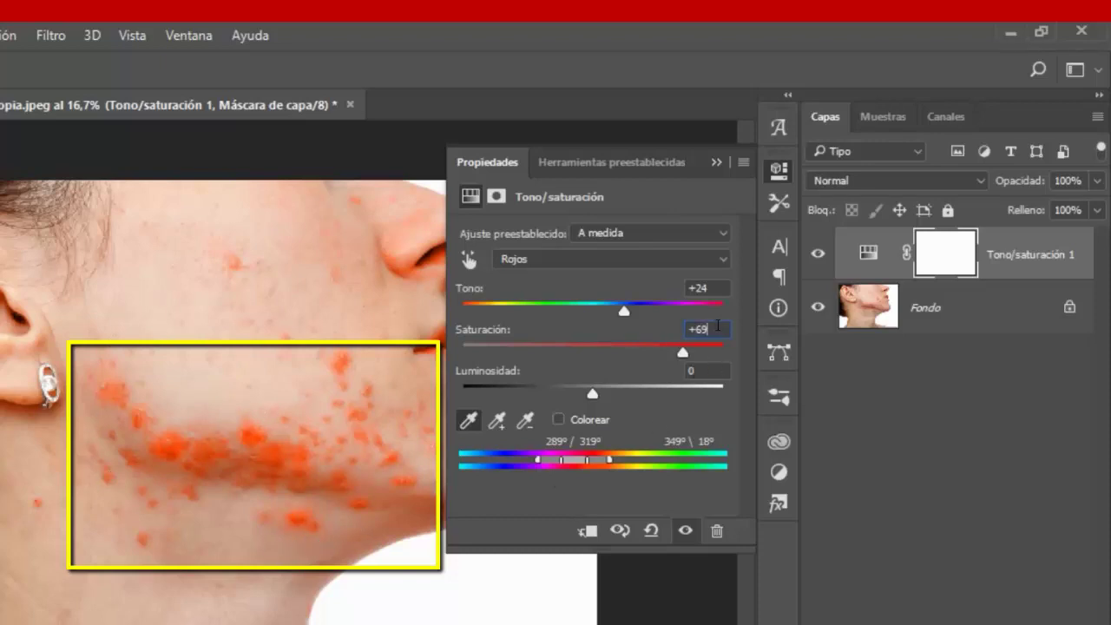
Reset the reds' Saturación and Tono values to 0
key("Return")
type("0")
key("Return")
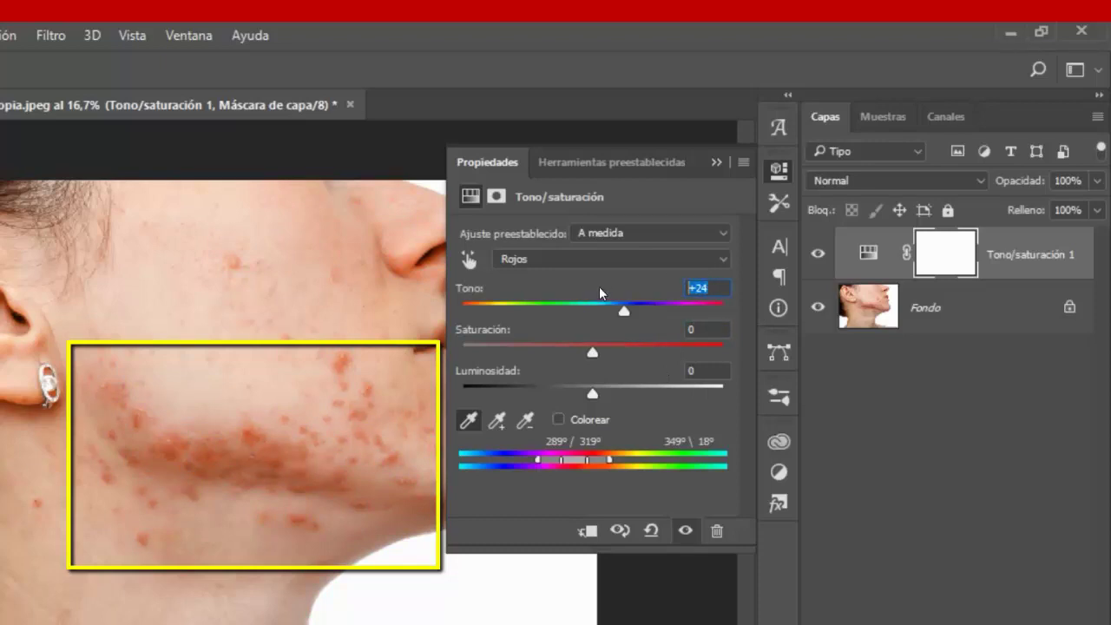
type("0")
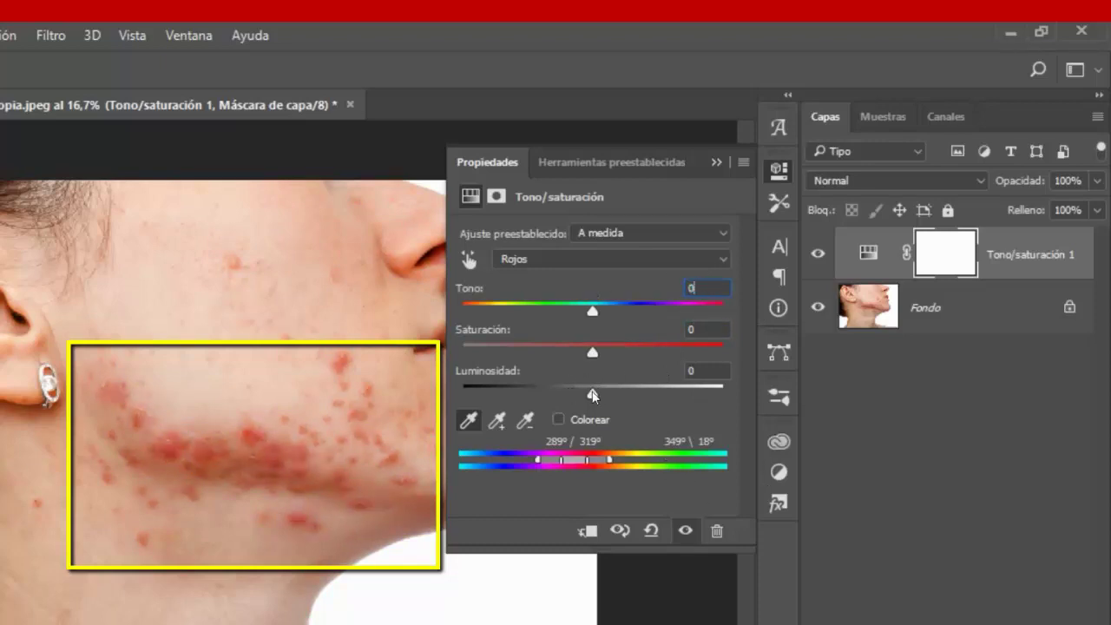
Set Luminosidad +89, Saturación +39 and Tono +17, then compare with the layer toggled
left_click_drag(594, 390, 708, 396)
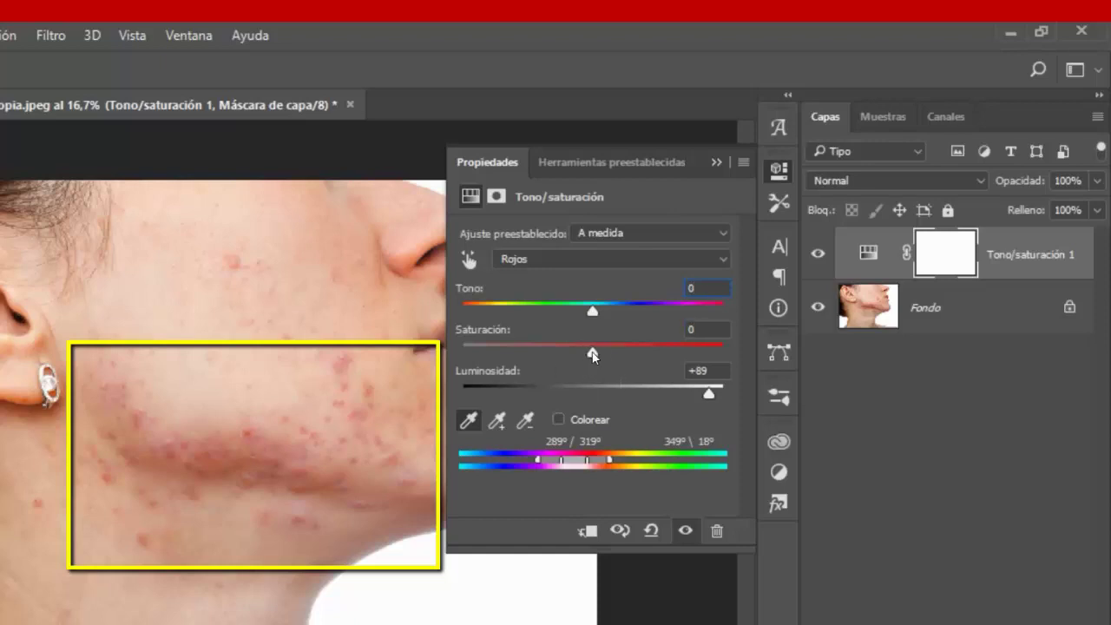
left_click_drag(590, 352, 647, 354)
left_click_drag(590, 316, 613, 315)
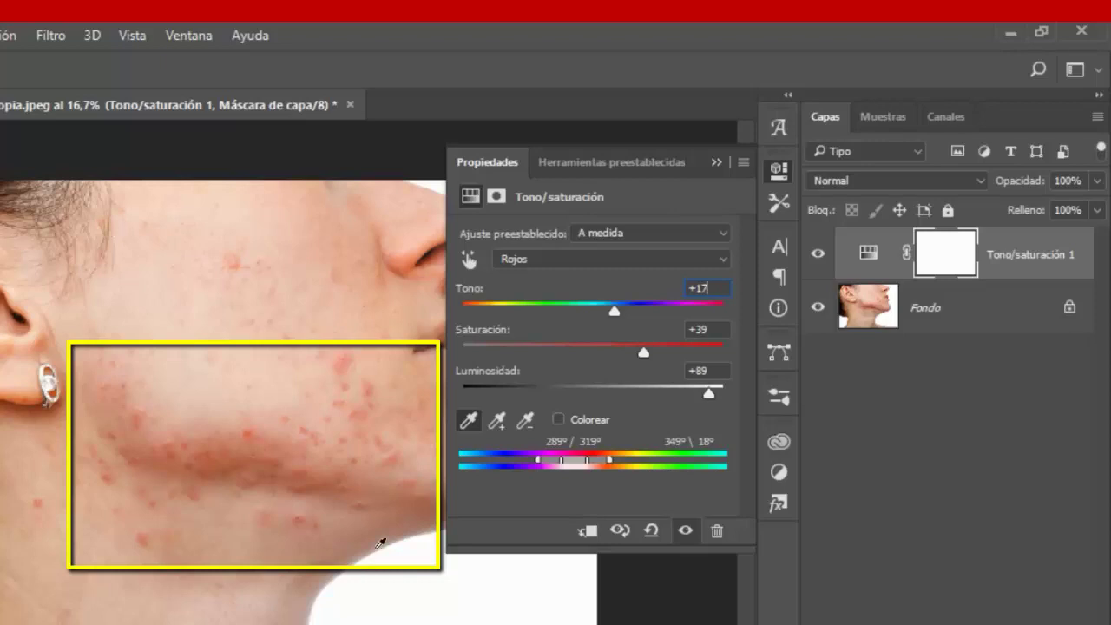
left_click(817, 253)
left_click(816, 252)
left_click(716, 162)
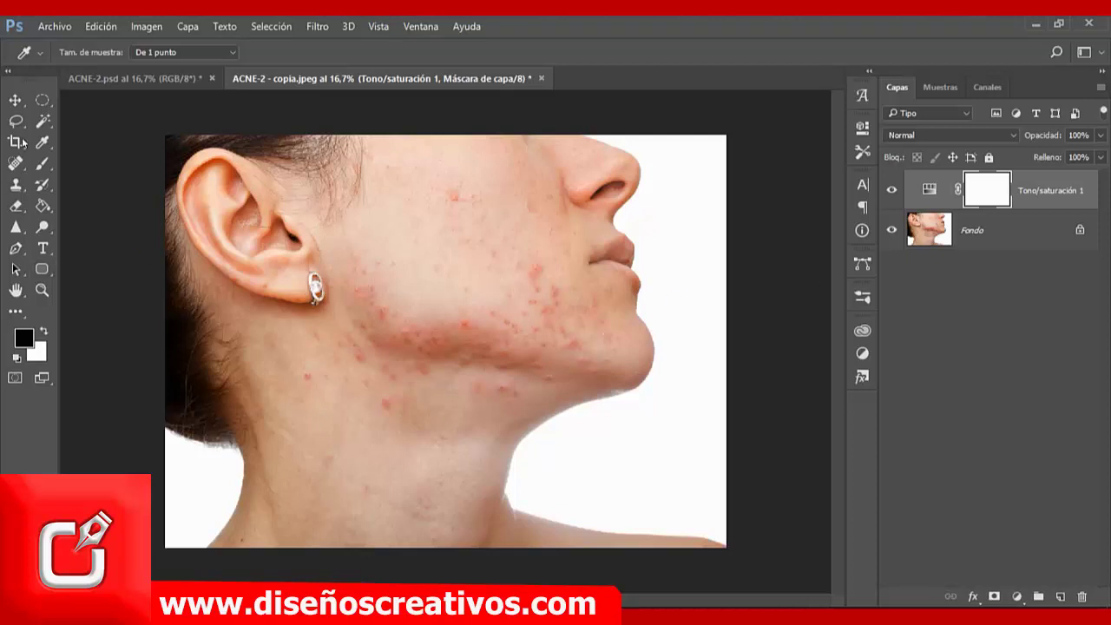
Paint black on the Tono/saturación 1 mask over the nose, lips and ear, then compare
left_click(15, 99)
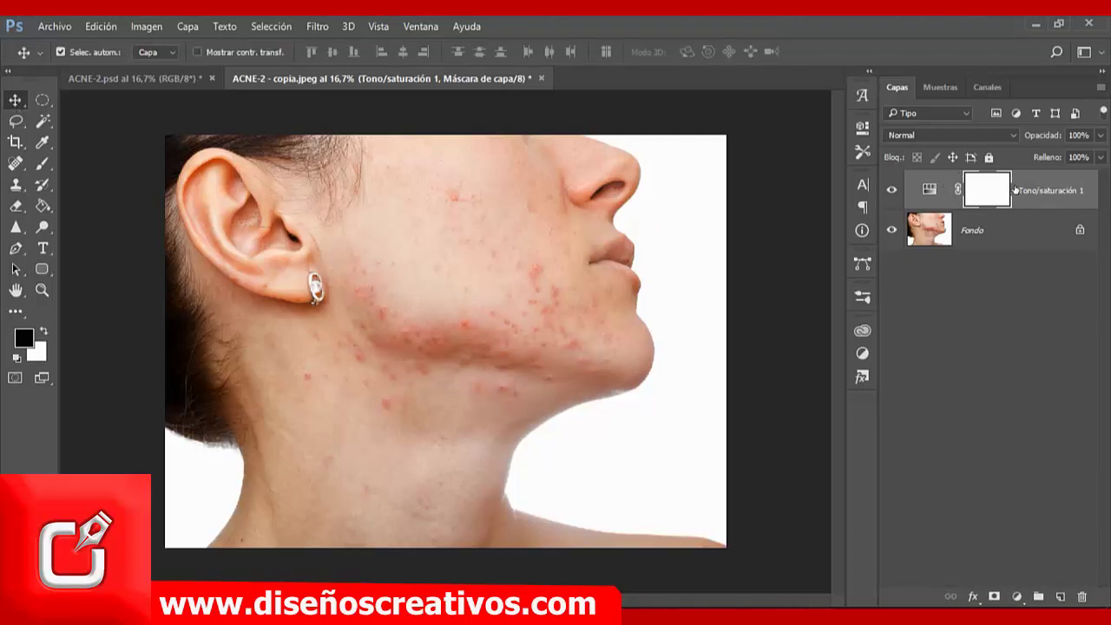
left_click(50, 166)
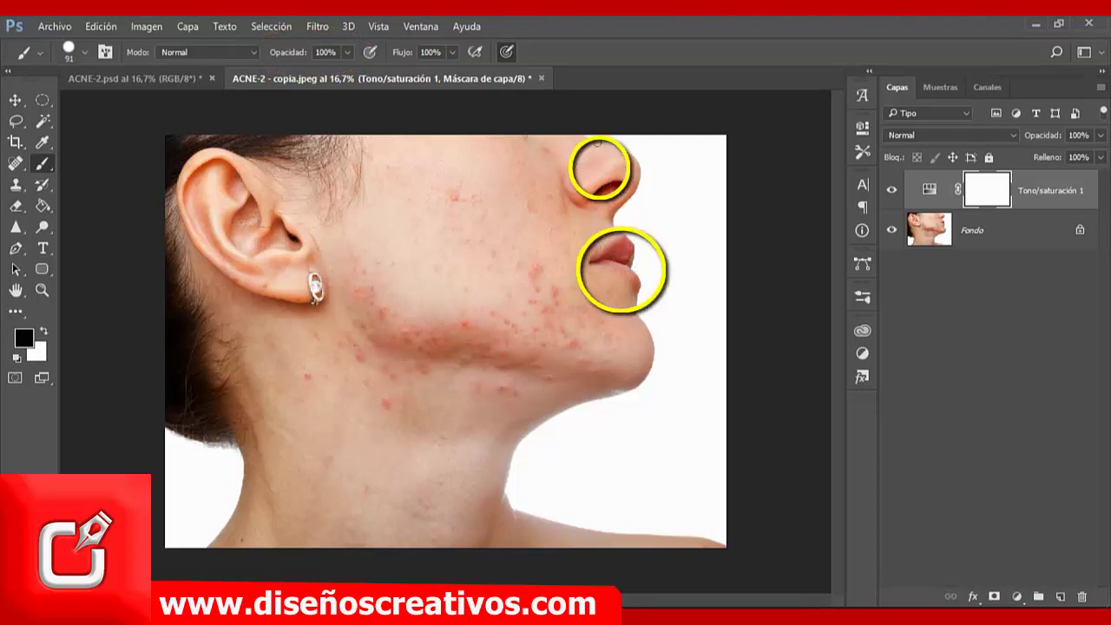
left_click_drag(599, 141, 598, 165)
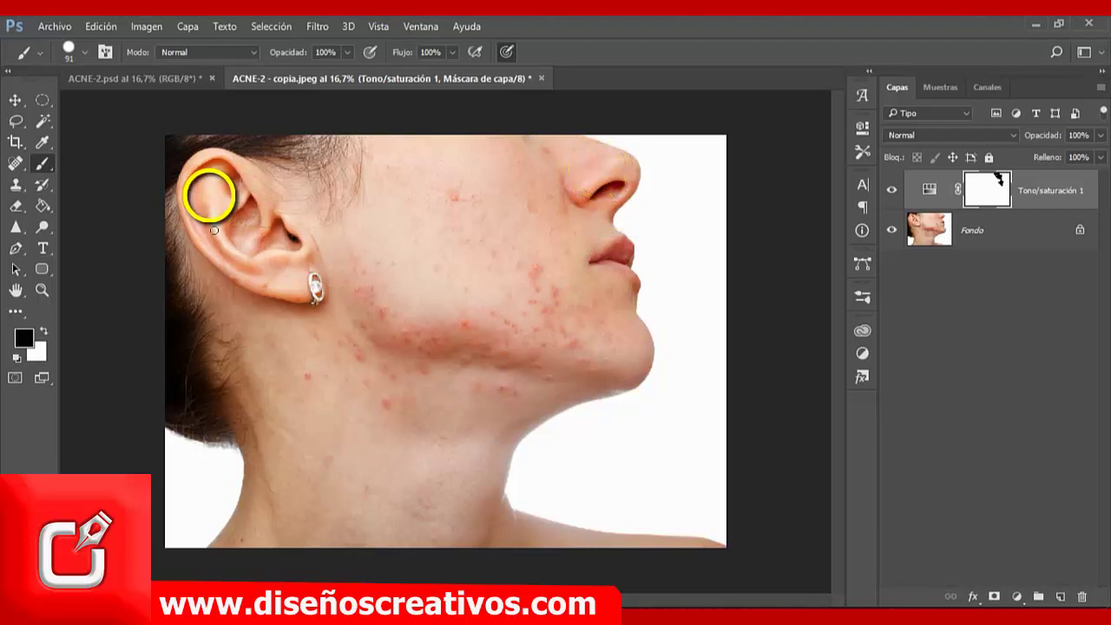
left_click_drag(216, 255, 213, 187)
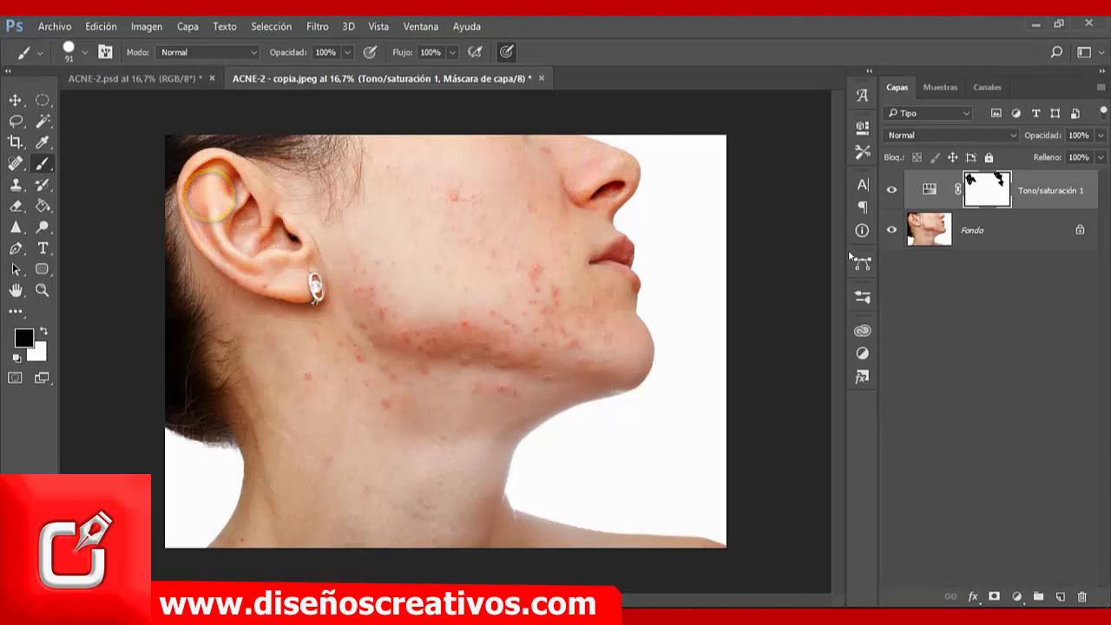
left_click(891, 189)
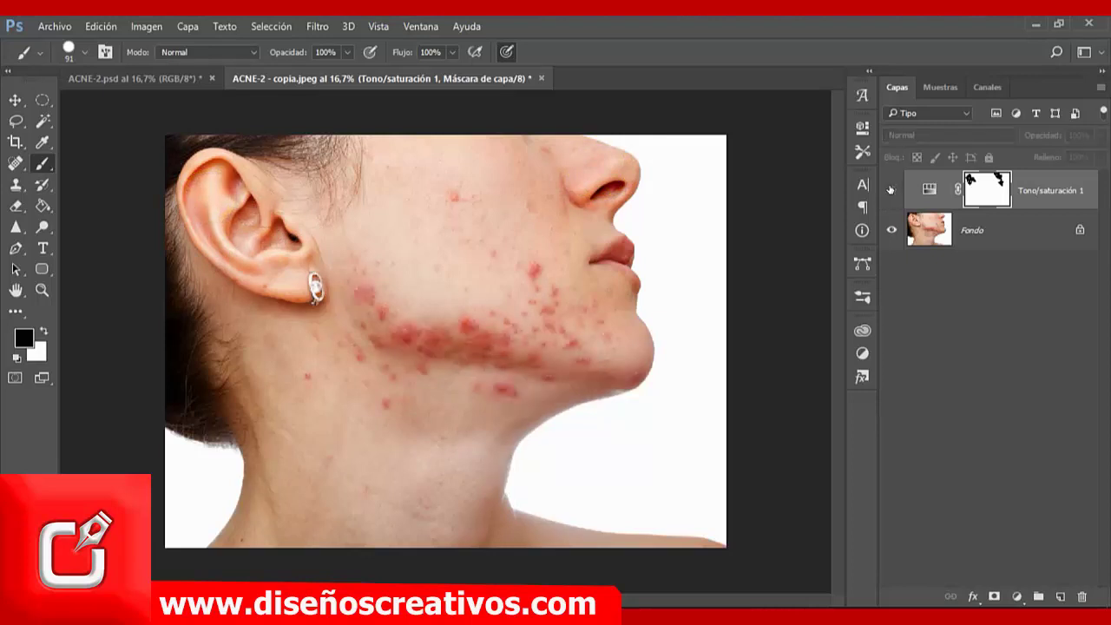
left_click(892, 189)
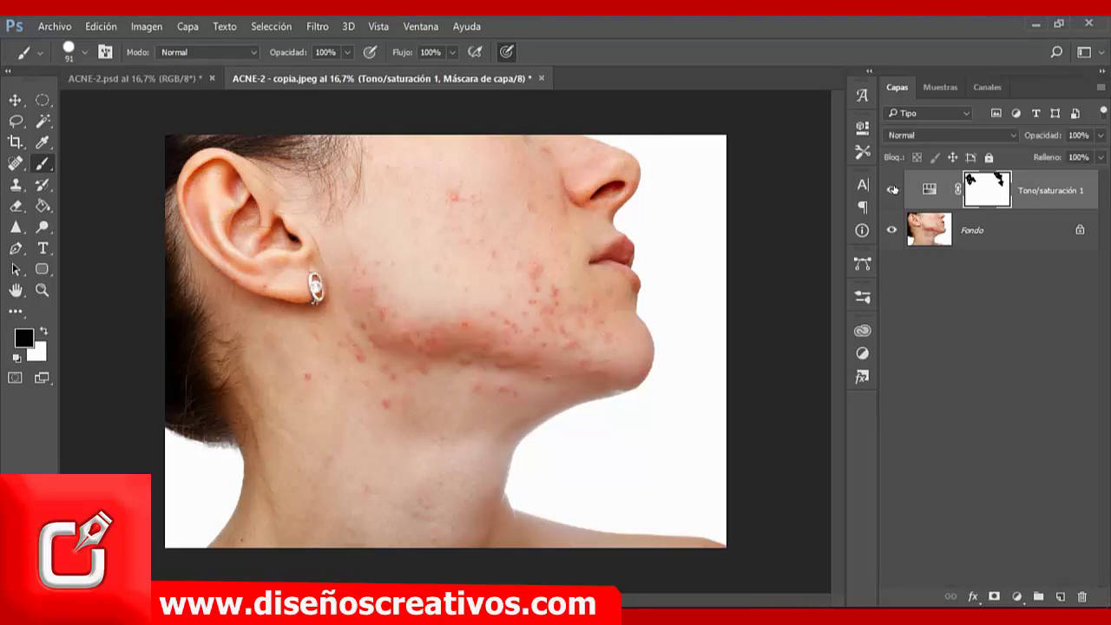
key("v")
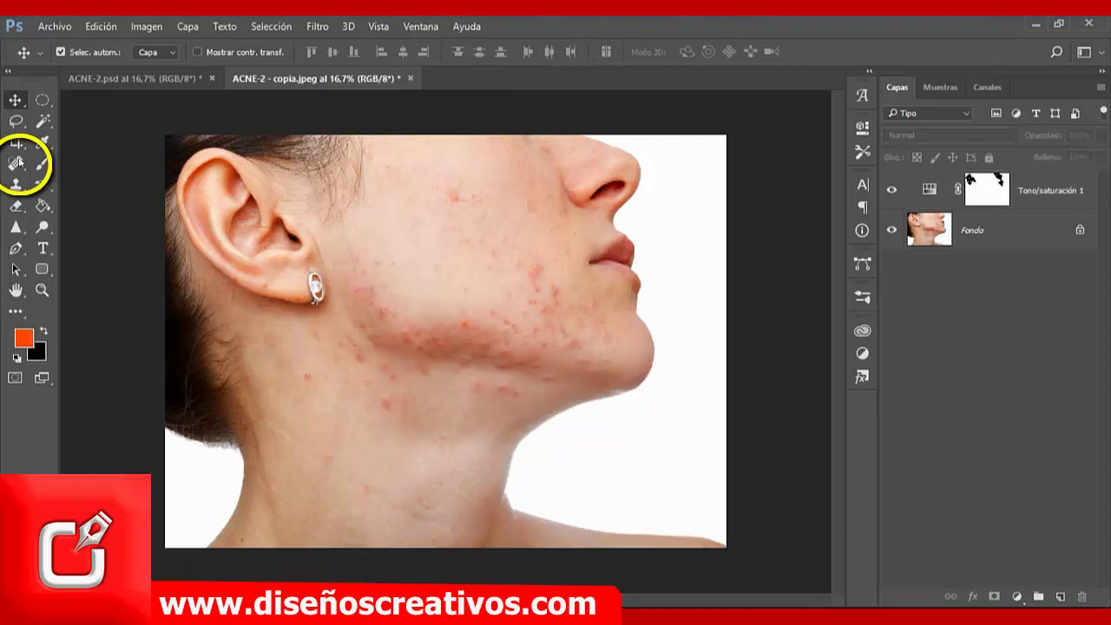
Select the Spot Healing Brush and add an empty Capa 1 layer on top
left_click(16, 163)
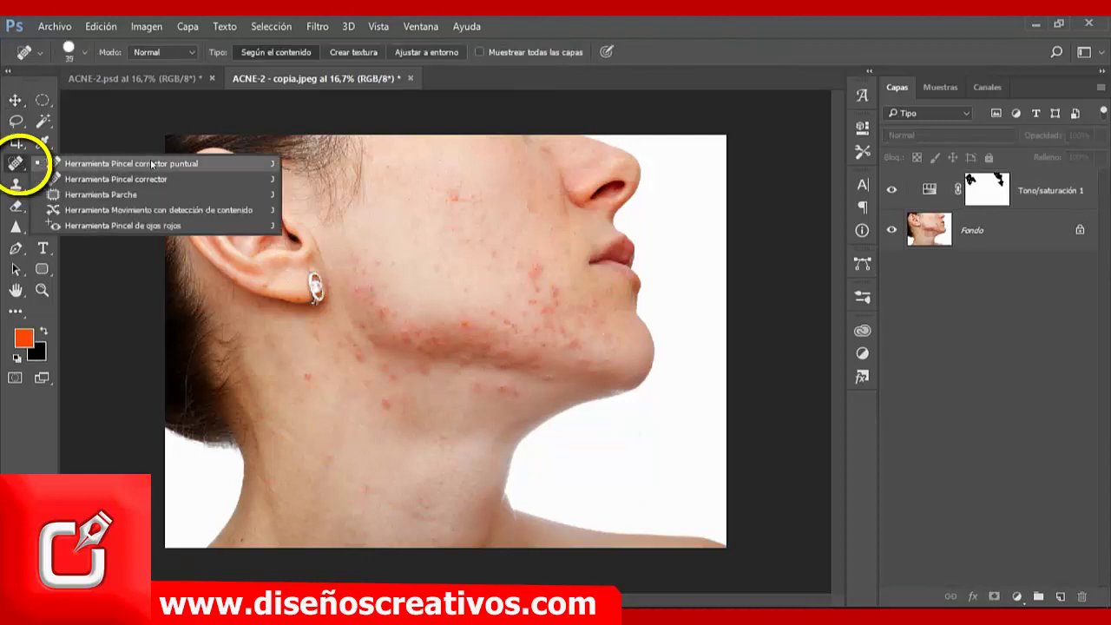
left_click(149, 165)
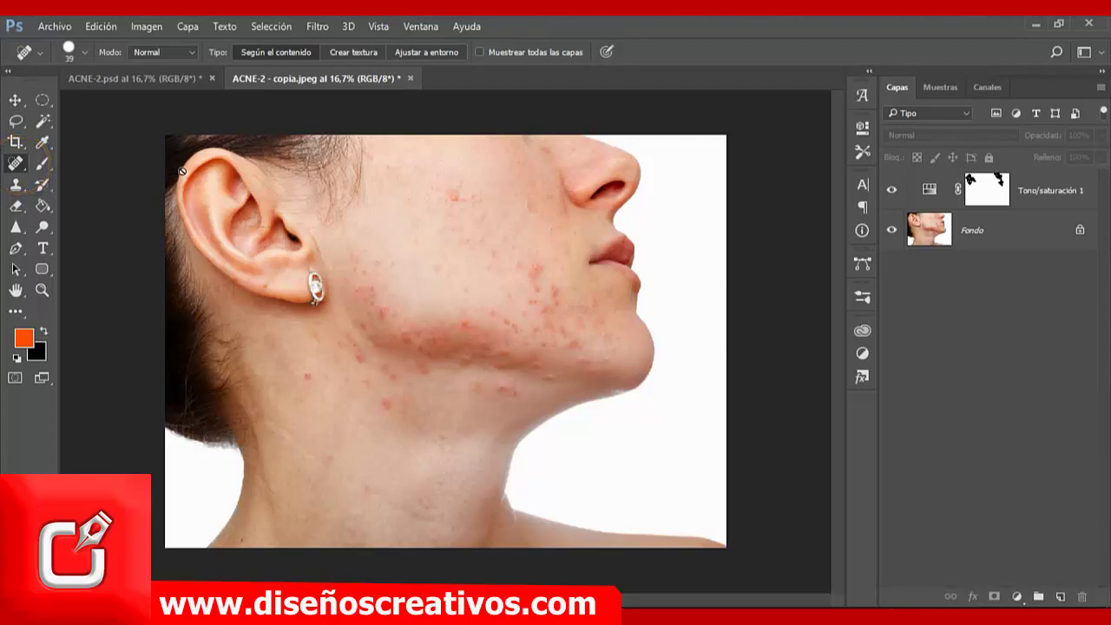
left_click(1062, 597)
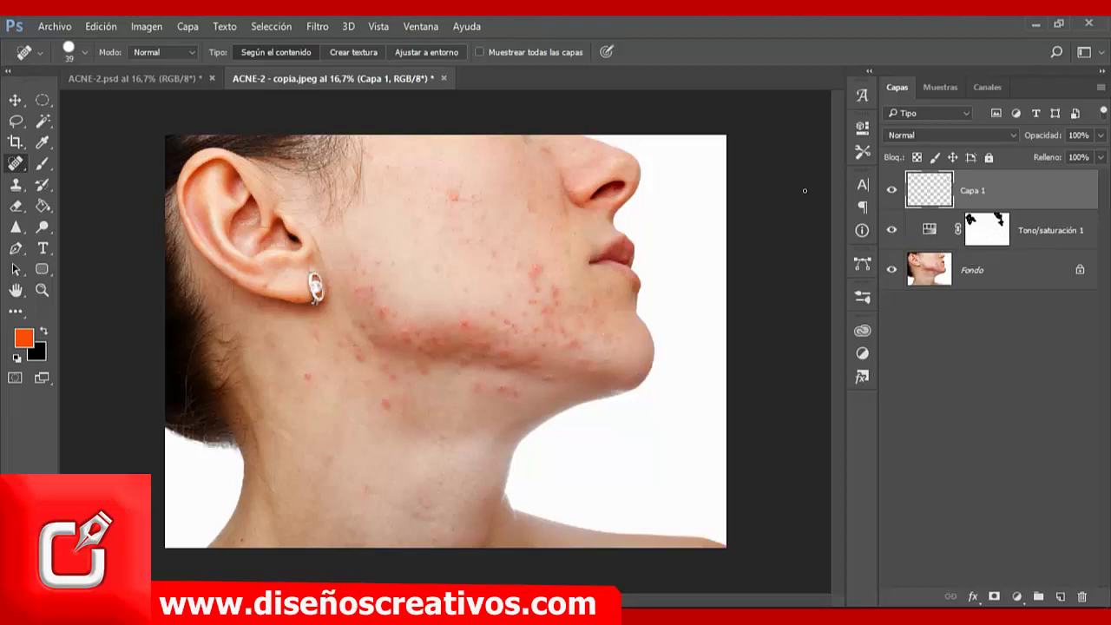
Zoom in on the cheek and enable 'Muestrear todas las capas' for spot healing
scroll(454, 261, "up", 1)
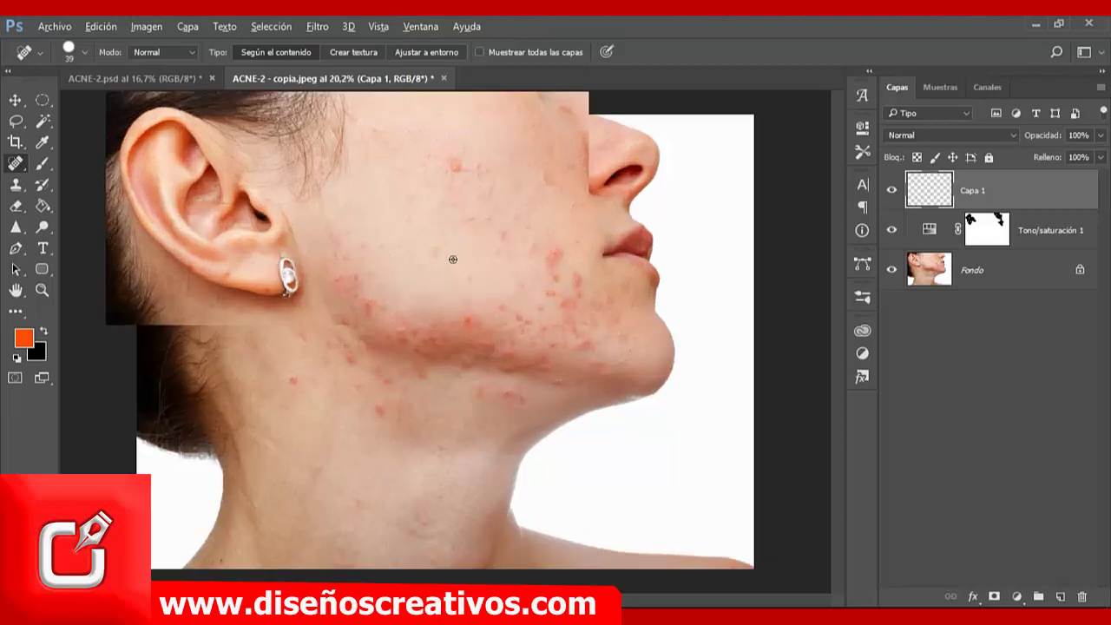
scroll(454, 260, "up", 1)
scroll(454, 260, "up", 1)
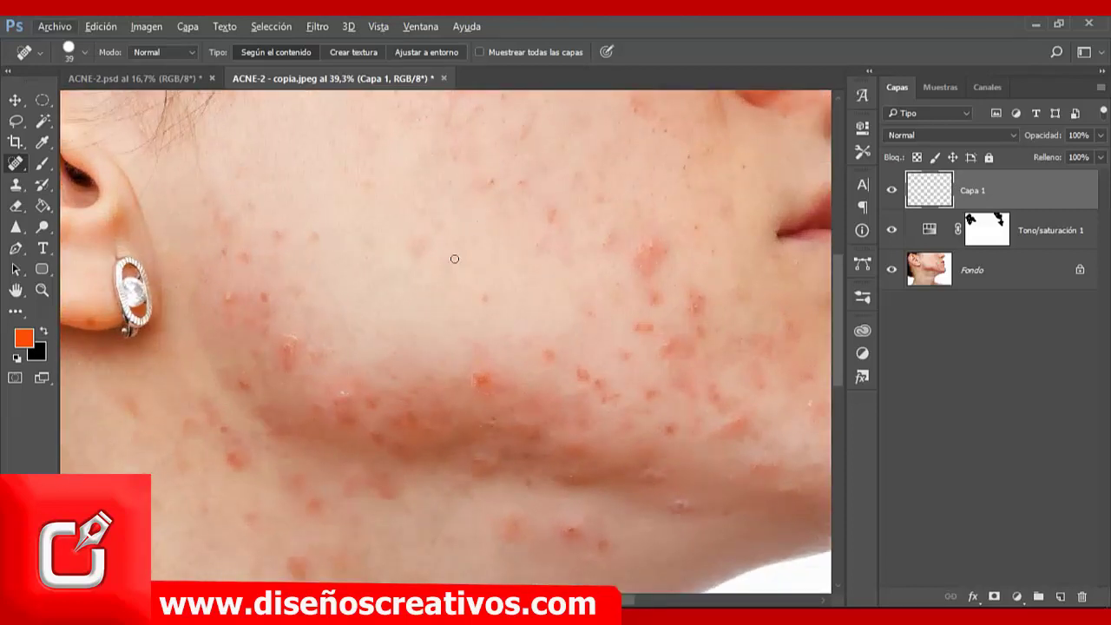
left_click_drag(841, 301, 837, 257)
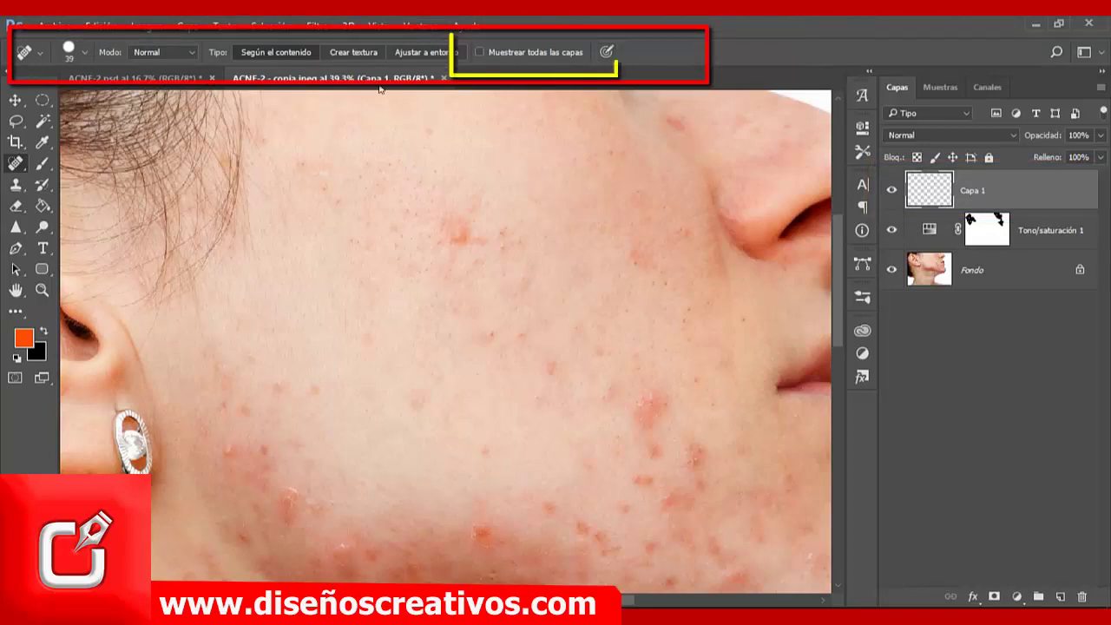
left_click(479, 53)
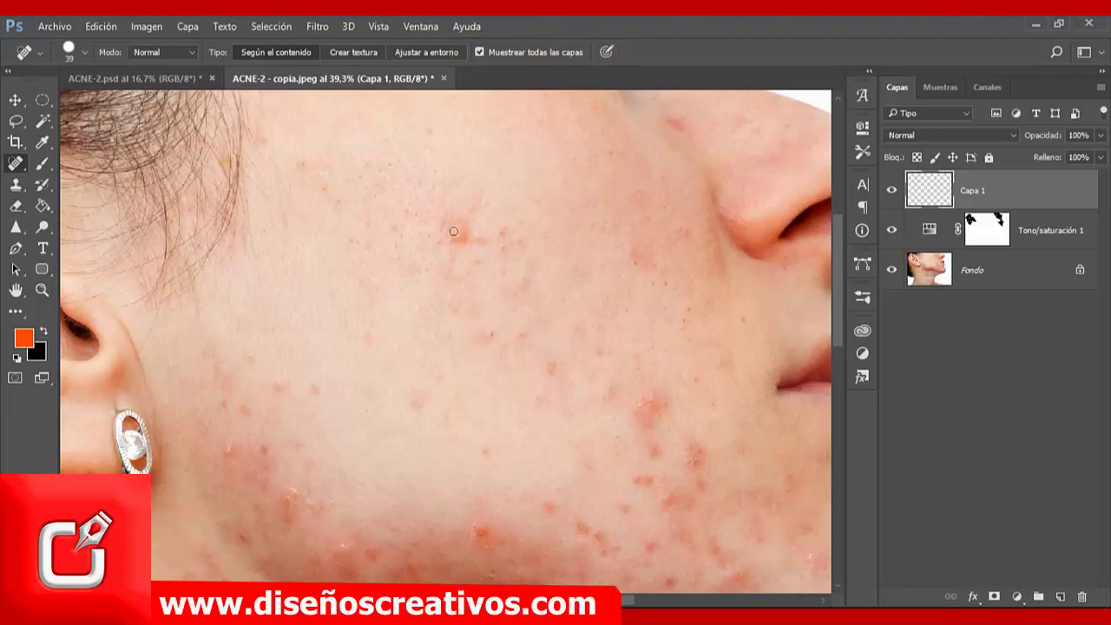
Spot-heal the blemishes across the upper and lower cheek and near the jaw
left_click_drag(456, 233, 460, 234)
left_click(499, 231)
left_click(505, 251)
left_click(340, 205)
left_click(518, 335)
left_click(609, 385)
left_click_drag(636, 395, 650, 417)
scroll(646, 407, "down", 3)
Heal the remaining cheek and chin spots and paint over the jawline cluster
left_click(654, 272)
left_click(654, 315)
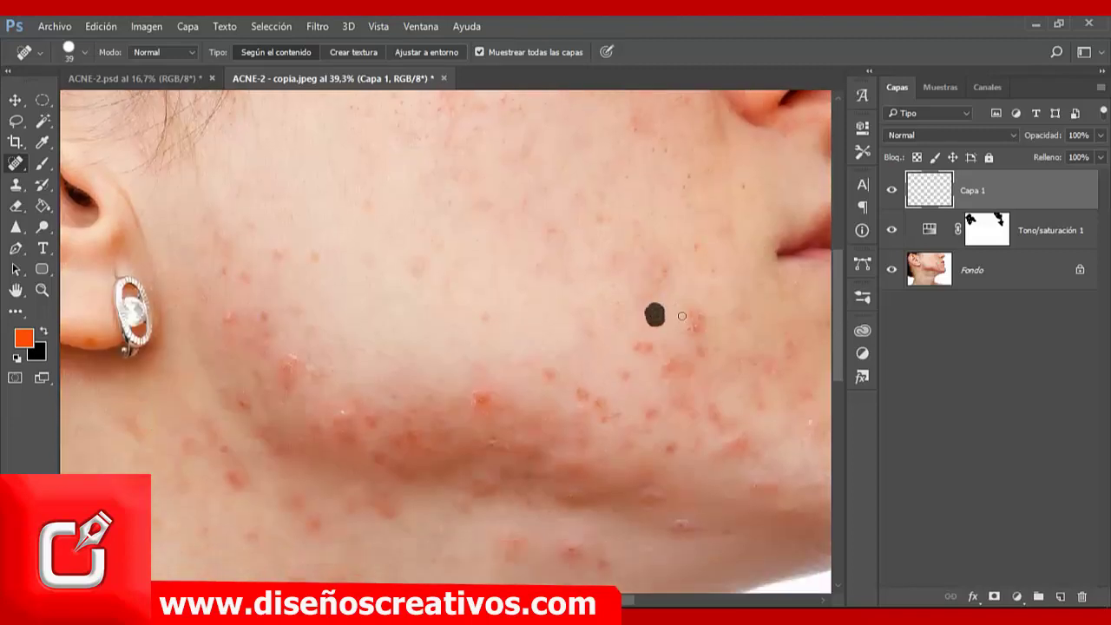
left_click(689, 324)
left_click(638, 345)
left_click_drag(837, 299, 837, 326)
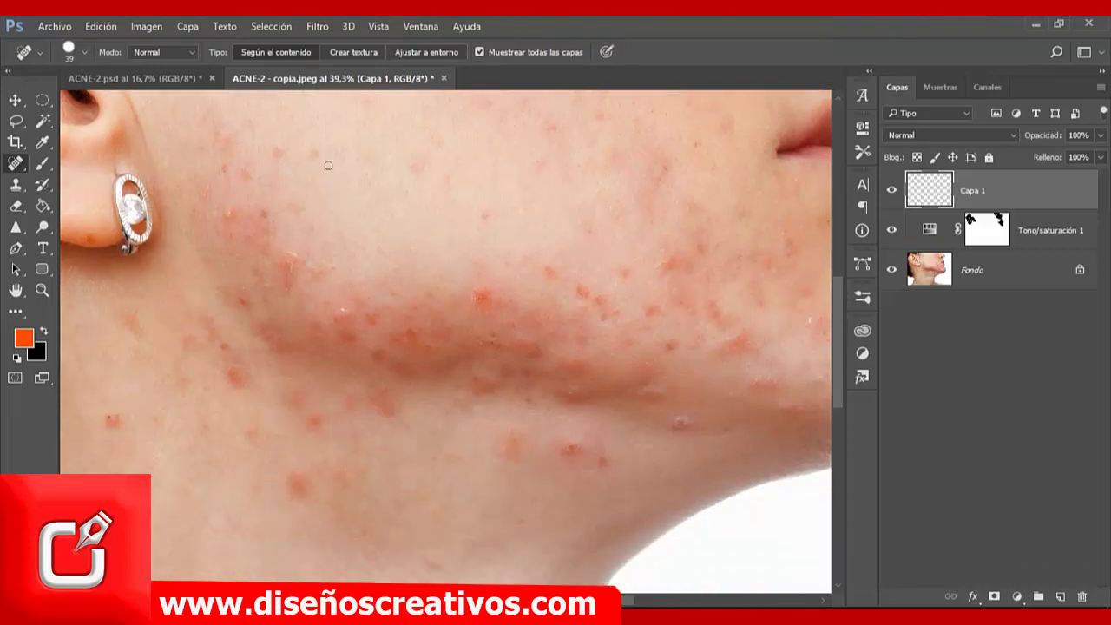
left_click(317, 152)
left_click(483, 212)
left_click(585, 226)
mouse_move(397, 295)
left_mouse_down()
mouse_move(432, 282)
mouse_move(371, 350)
mouse_move(422, 317)
left_mouse_up()
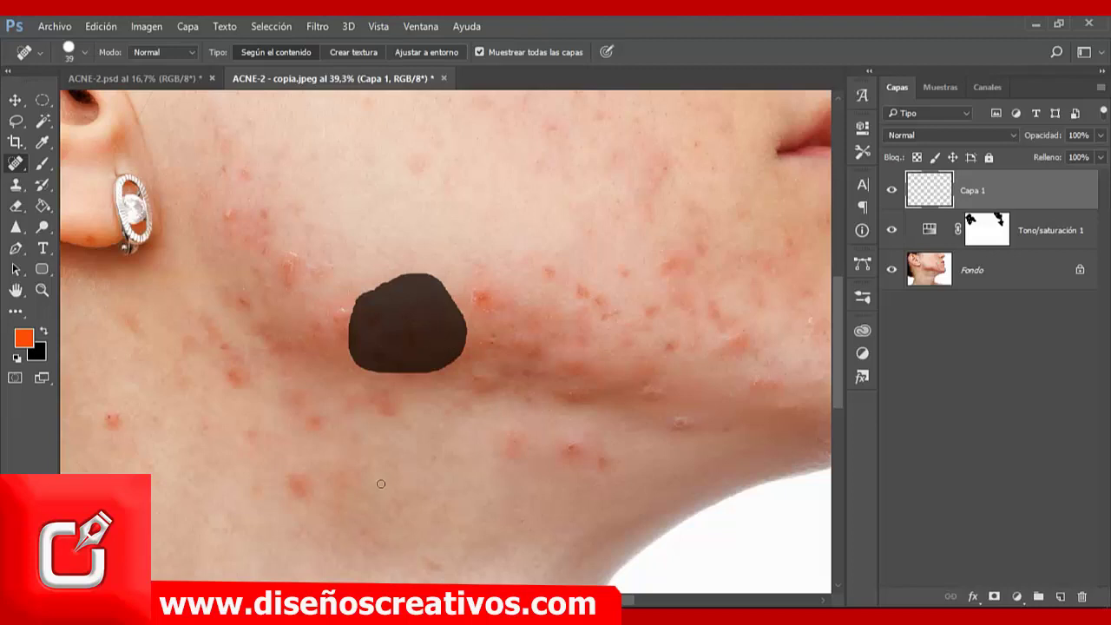
left_click_drag(392, 304, 392, 305)
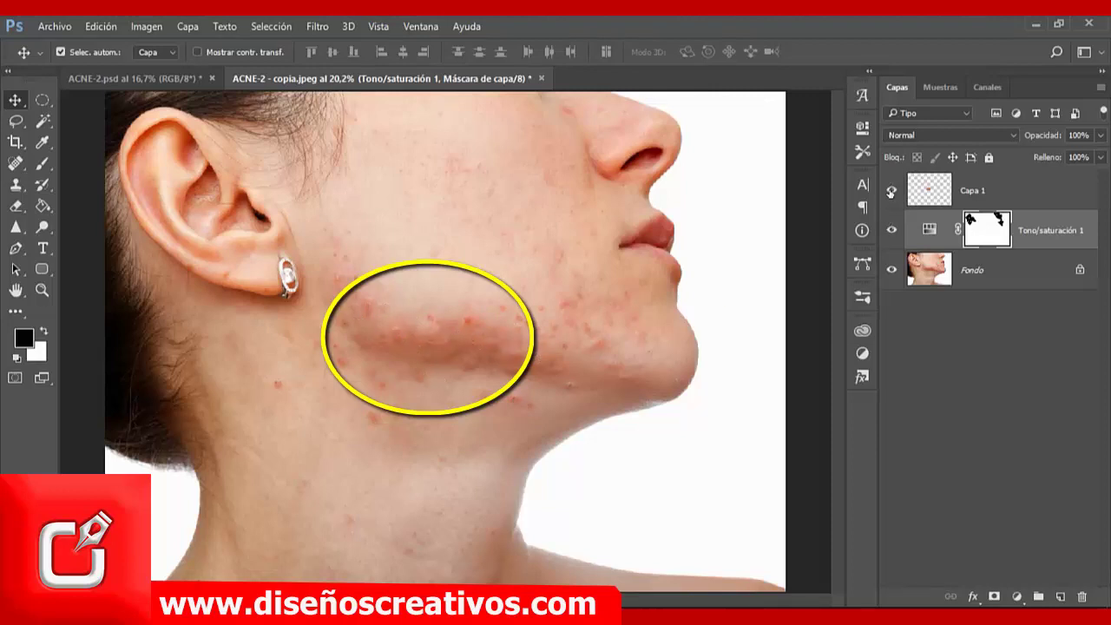
left_click(891, 191)
left_click(890, 192)
left_click(891, 191)
left_click(891, 192)
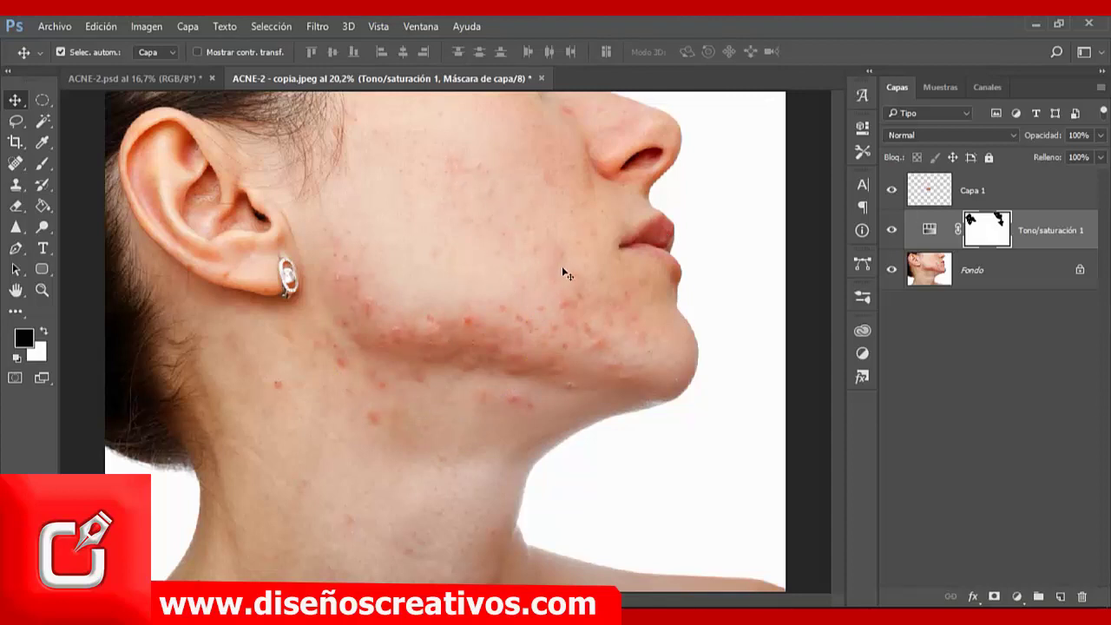
left_click(891, 189)
left_click(891, 189)
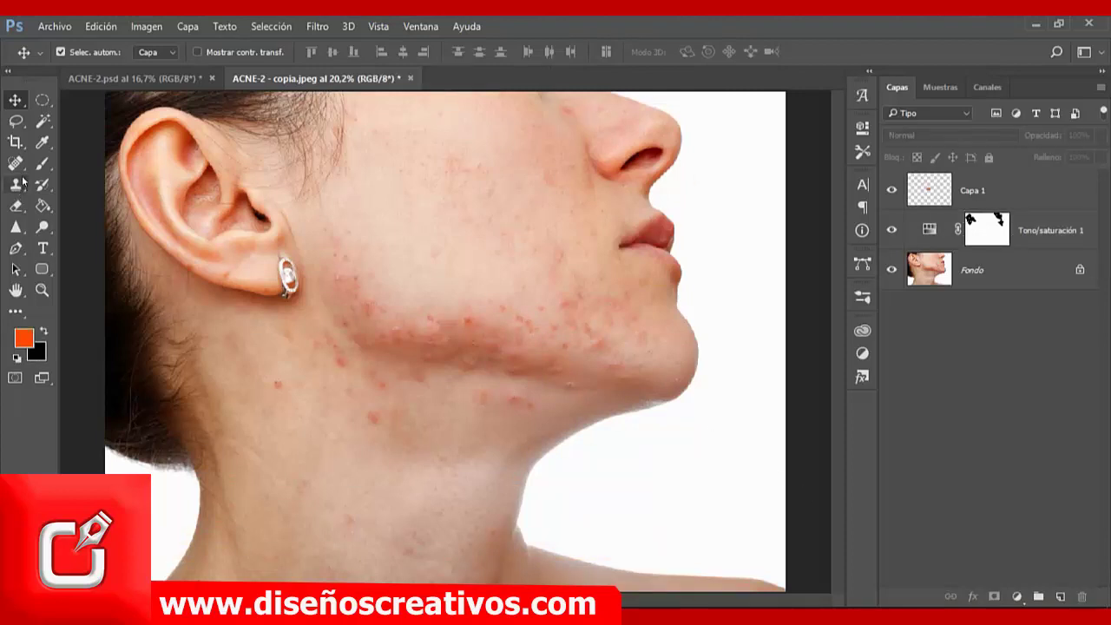
Switch to the Healing Brush and add an empty Capa 2 layer
left_click(16, 164)
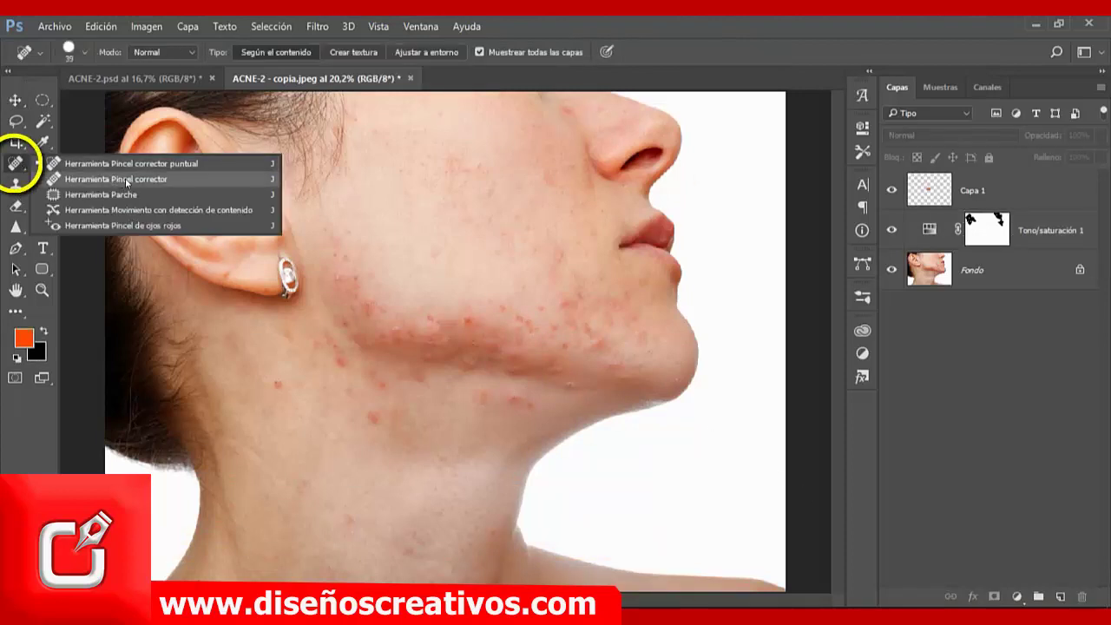
left_click(168, 178)
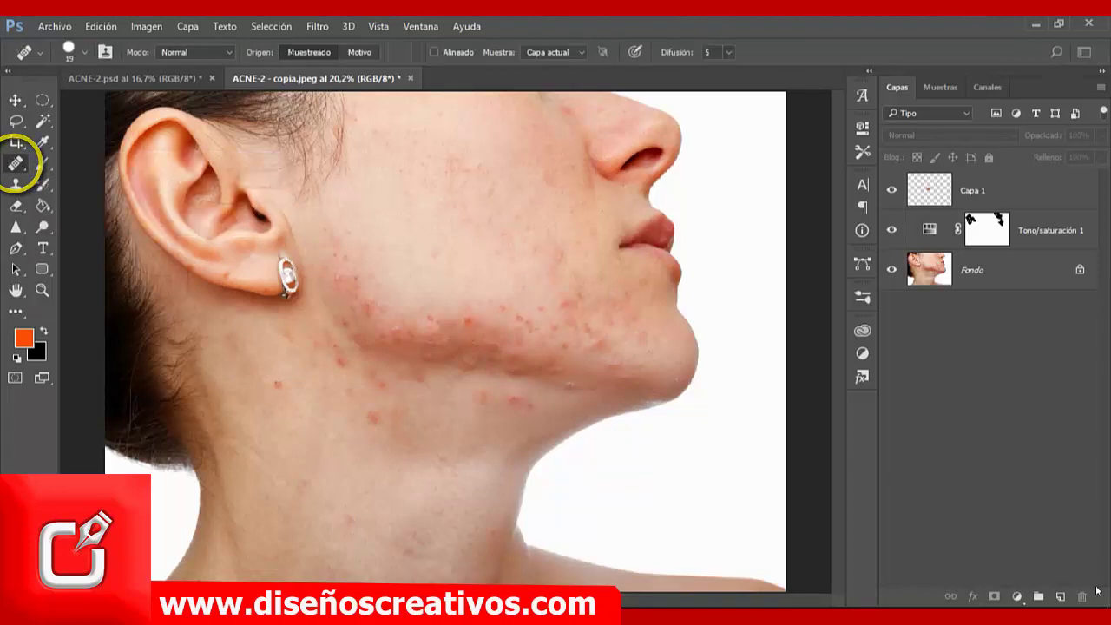
left_click(1061, 596)
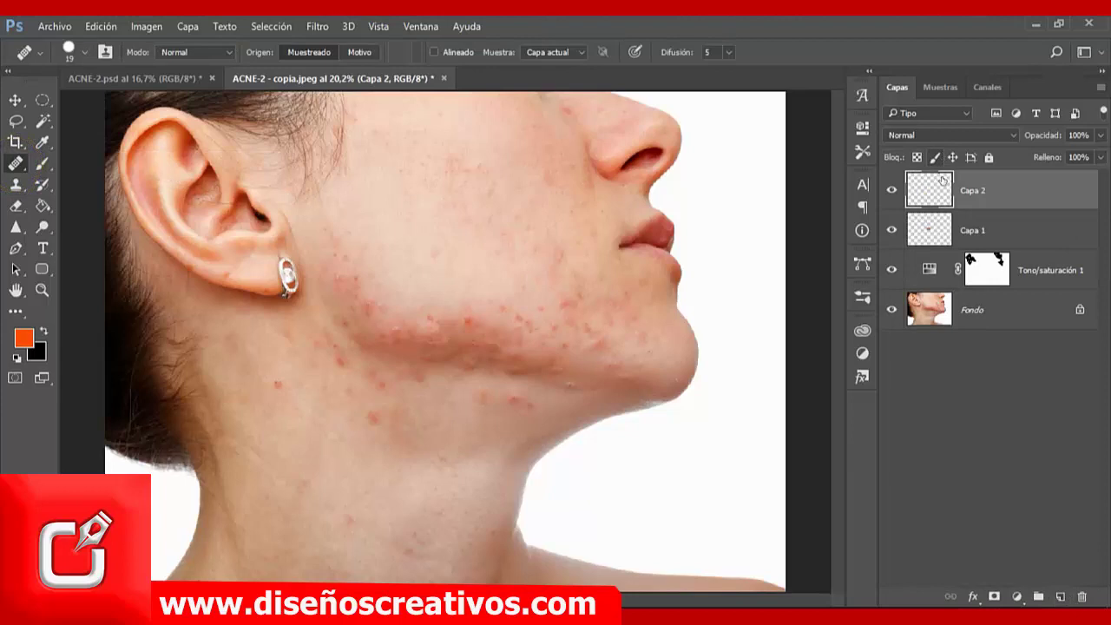
Zoom in, enlarge the healing brush to 49 and set Muestra to Todas
scroll(521, 305, "up", 5)
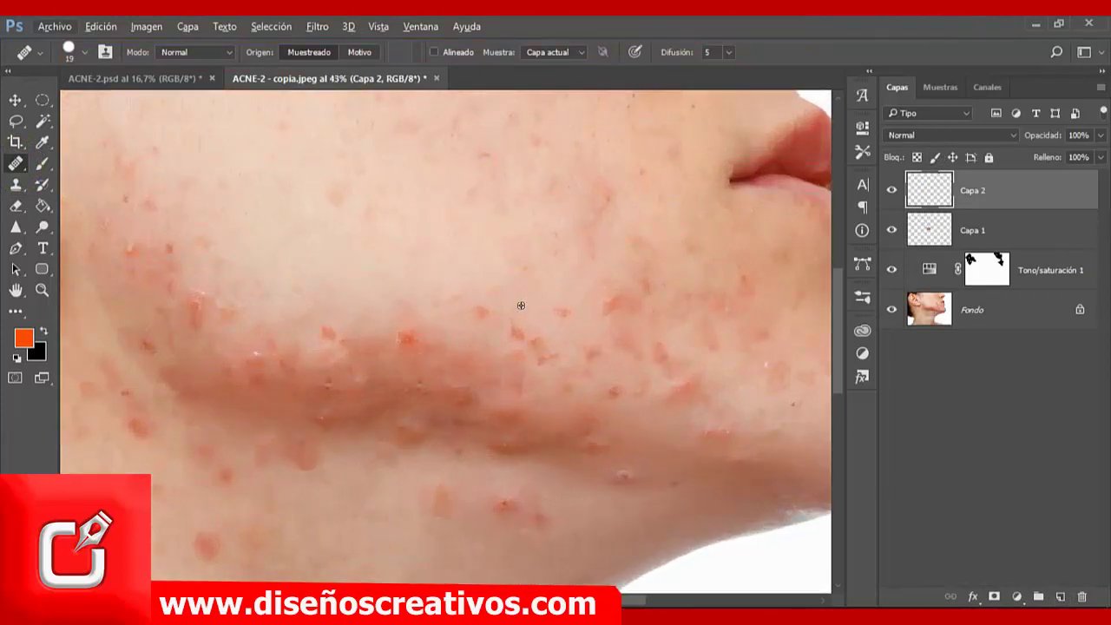
key("bracketright")
key("bracketright")
key("bracketright")
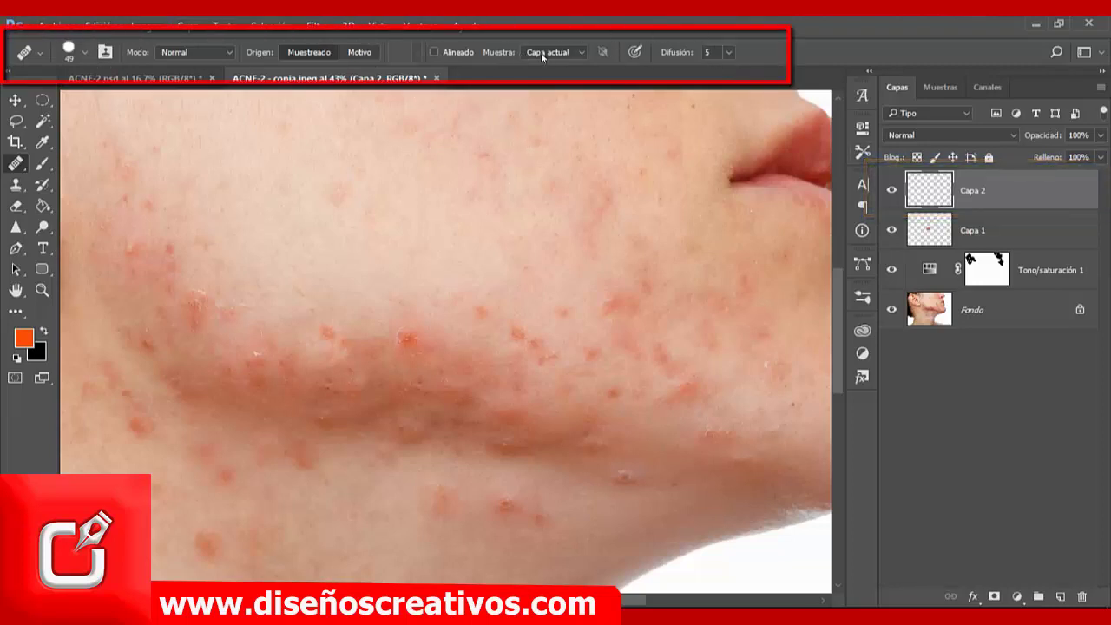
left_click(583, 54)
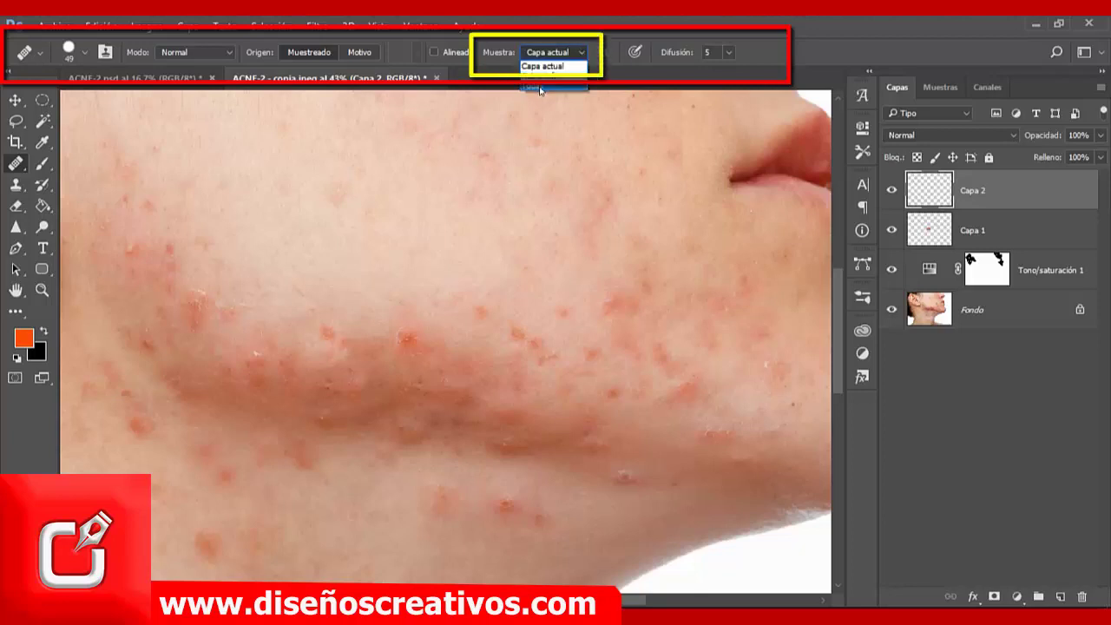
left_click(576, 87)
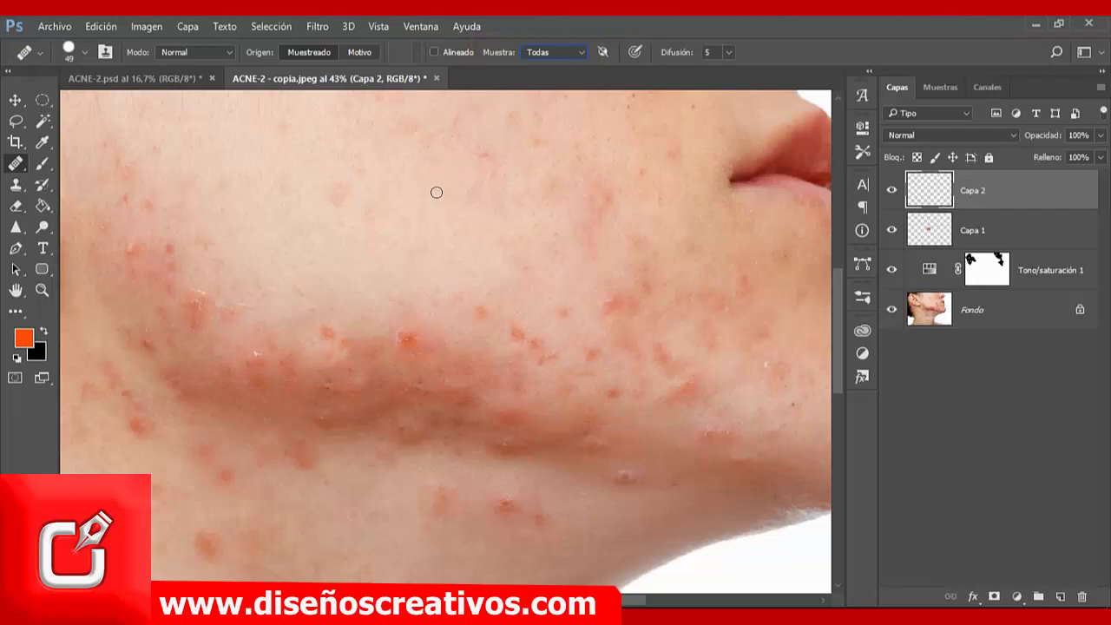
Sample clear skin and heal the spots across the cheek and chin on Capa 2
key("alt")
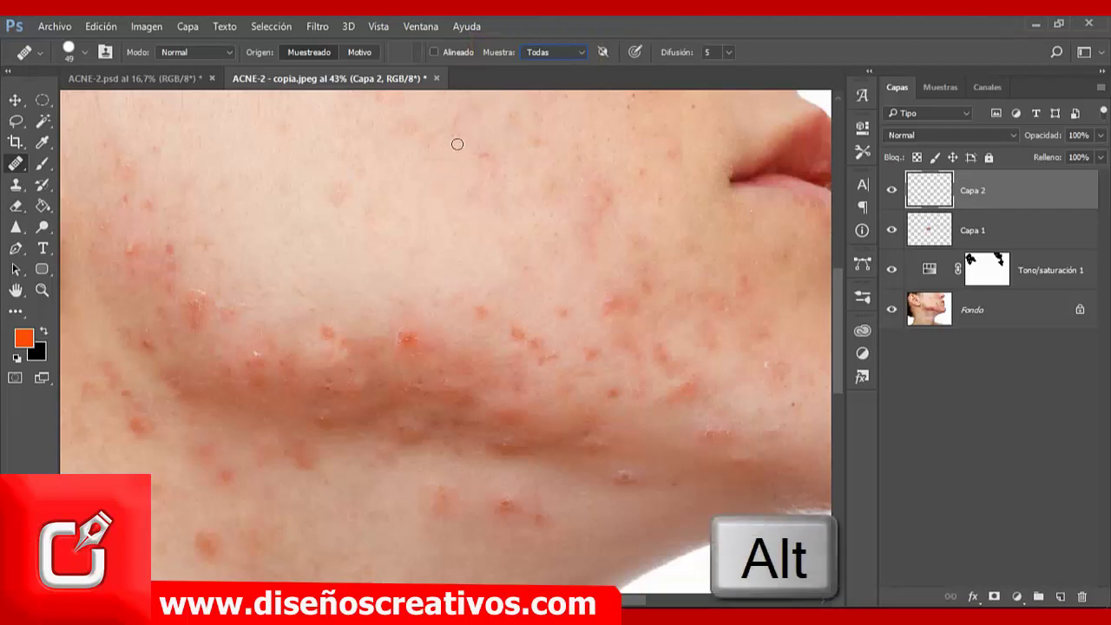
left_click(454, 143, "alt")
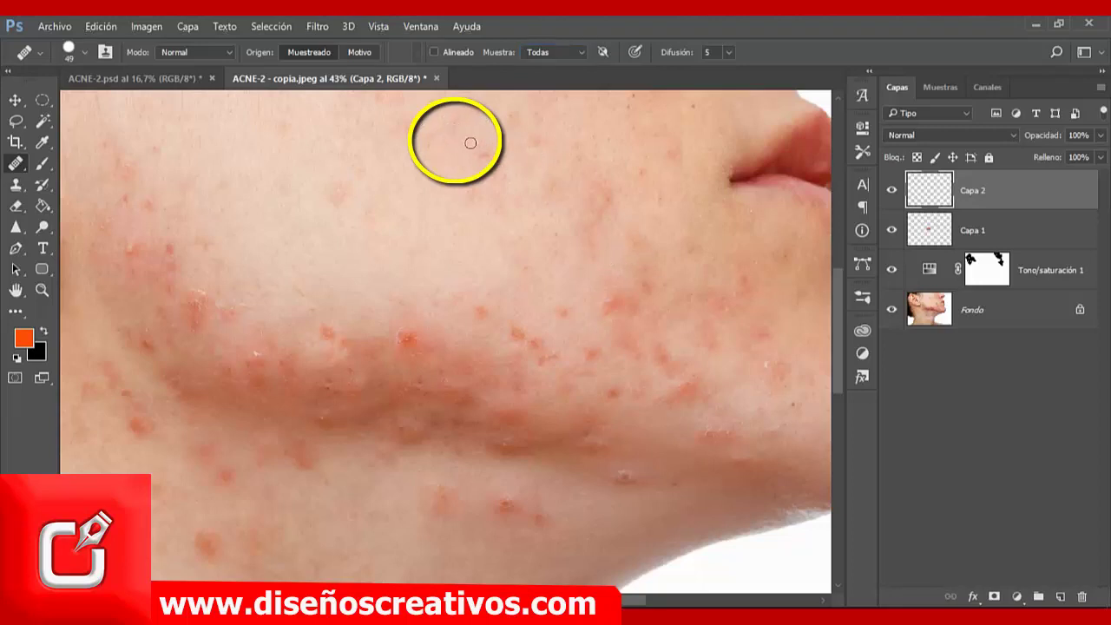
mouse_move(623, 299)
left_mouse_down()
mouse_move(586, 304)
mouse_move(689, 275)
mouse_move(674, 289)
mouse_move(697, 294)
mouse_move(697, 279)
mouse_move(693, 291)
mouse_move(760, 269)
mouse_move(634, 312)
mouse_move(517, 315)
mouse_move(475, 299)
left_mouse_up()
left_click_drag(529, 330, 556, 328)
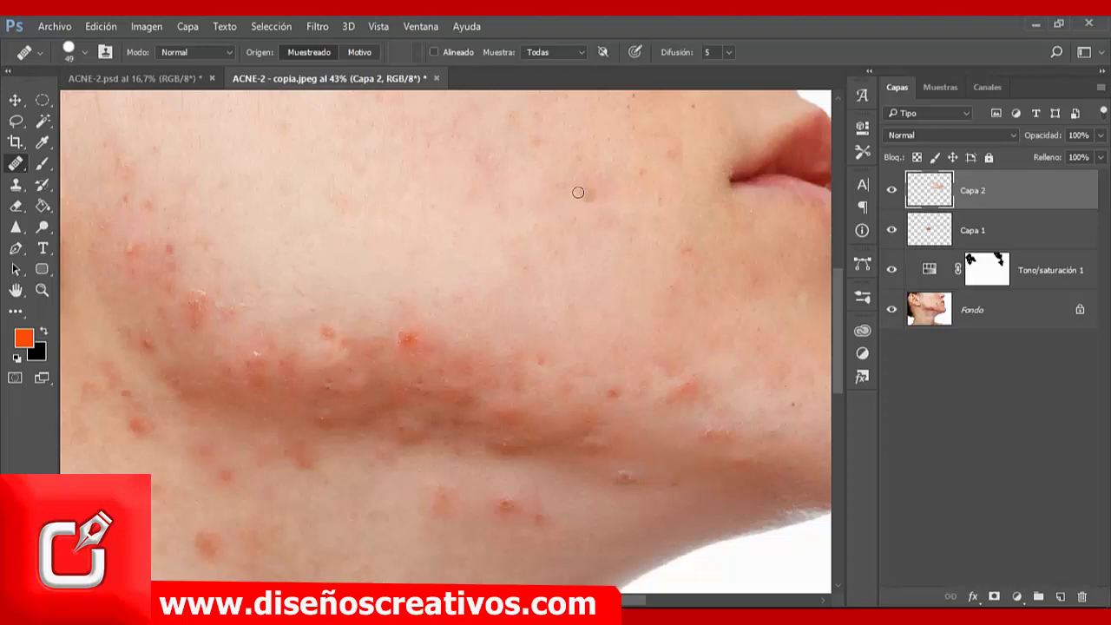
Resample clean upper-cheek skin and heal the spots along the jaw and jaw crease
left_click(478, 184, "alt")
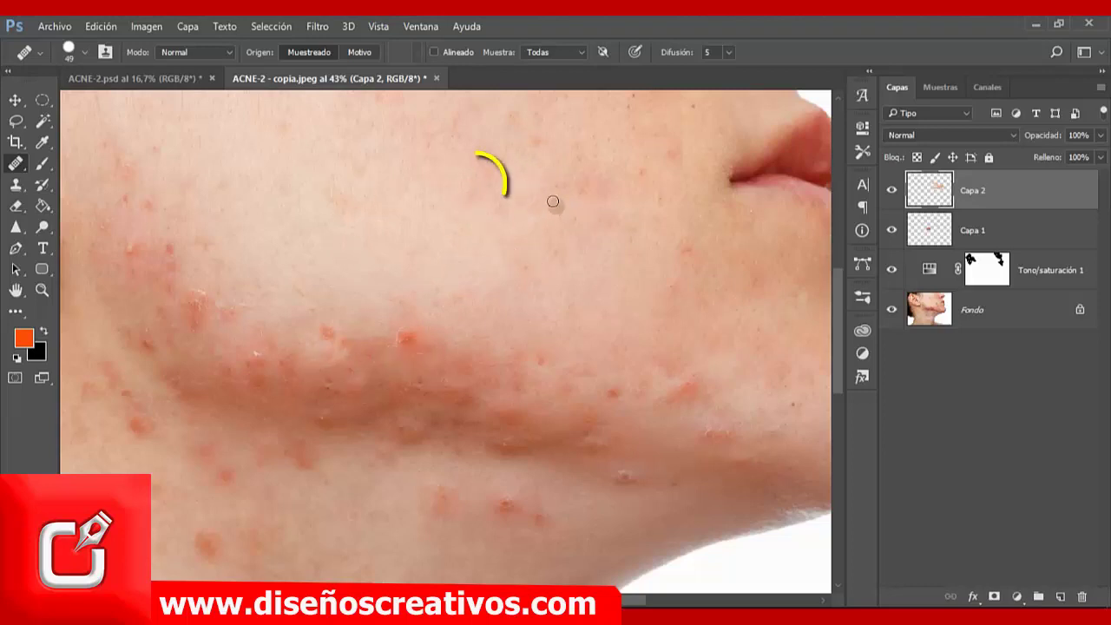
left_click(363, 404)
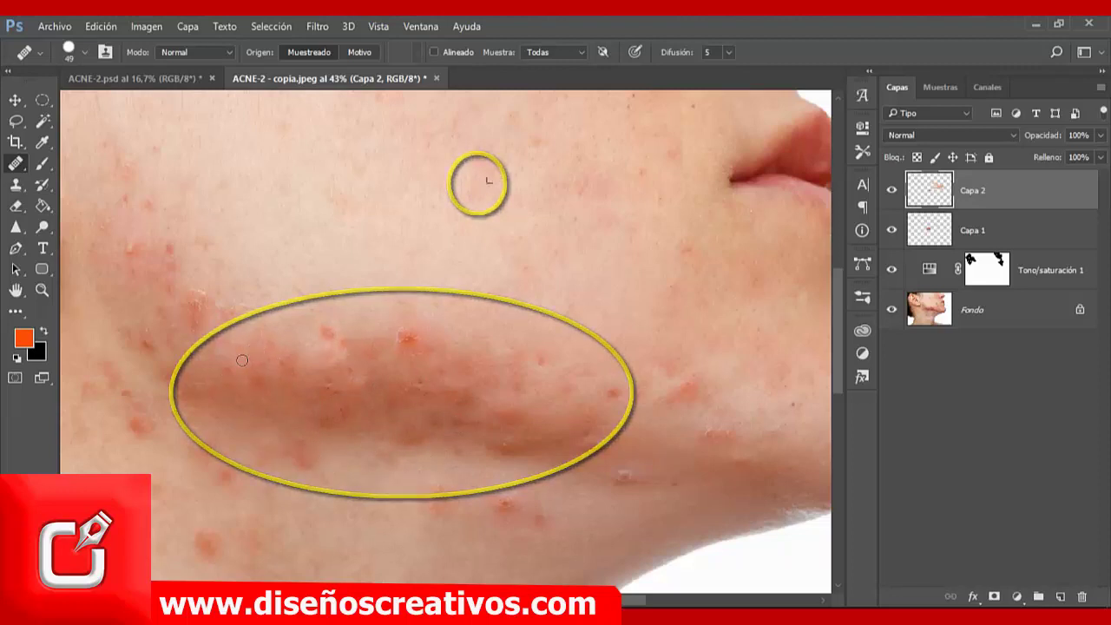
left_click_drag(250, 349, 210, 349)
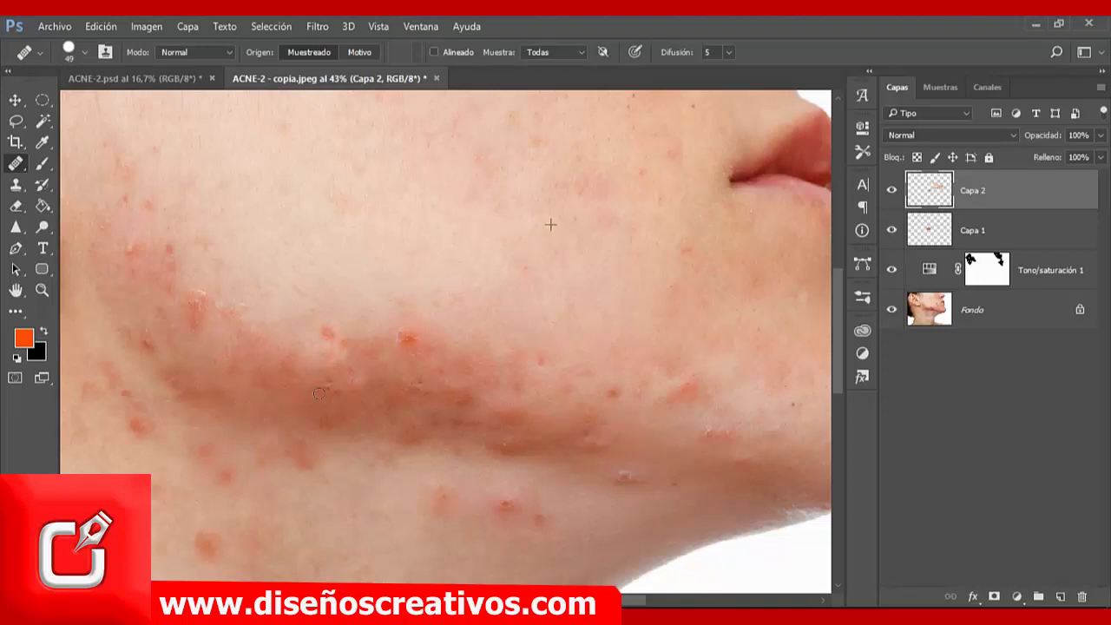
left_click_drag(288, 389, 350, 402)
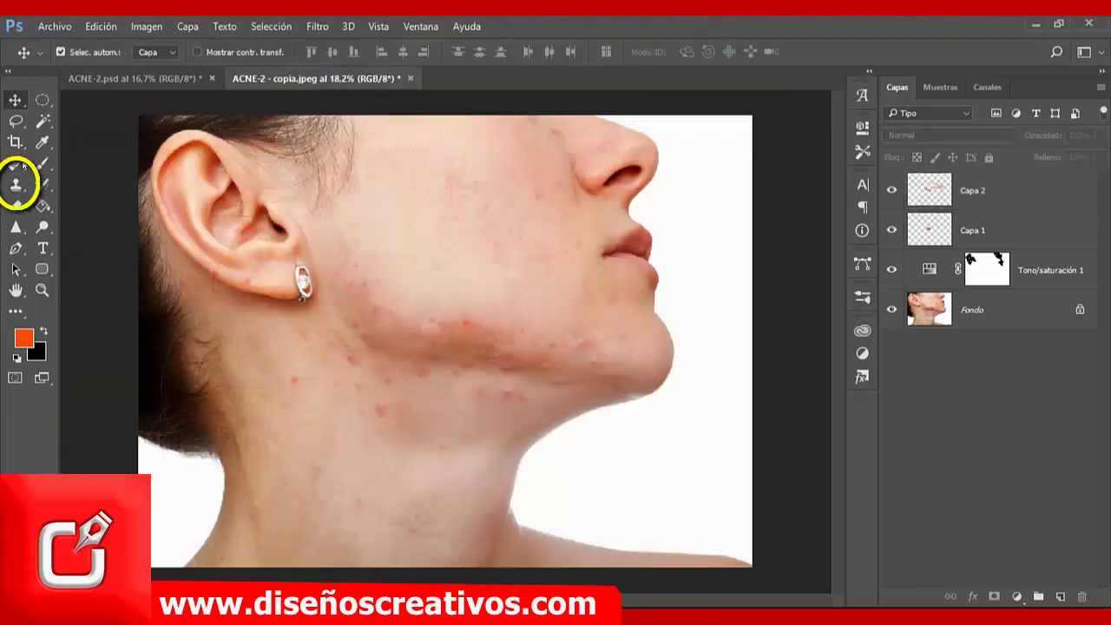
Select the Clone Stamp tool, add empty layer Capa 3, and confirm Muestra is Todas
left_click_drag(15, 184, 101, 185)
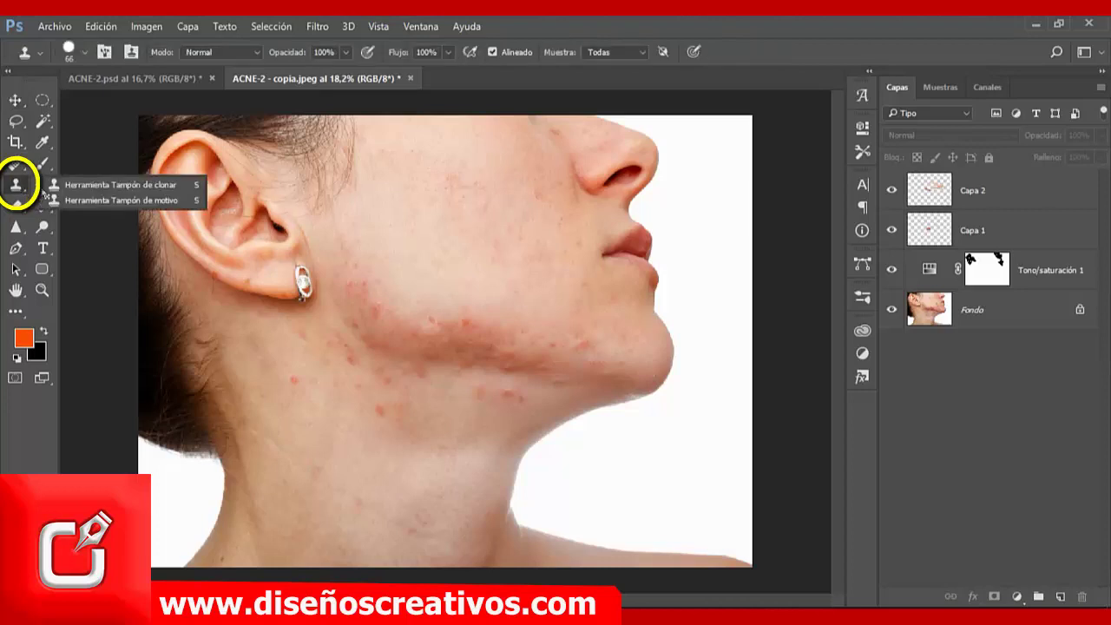
left_click(101, 186)
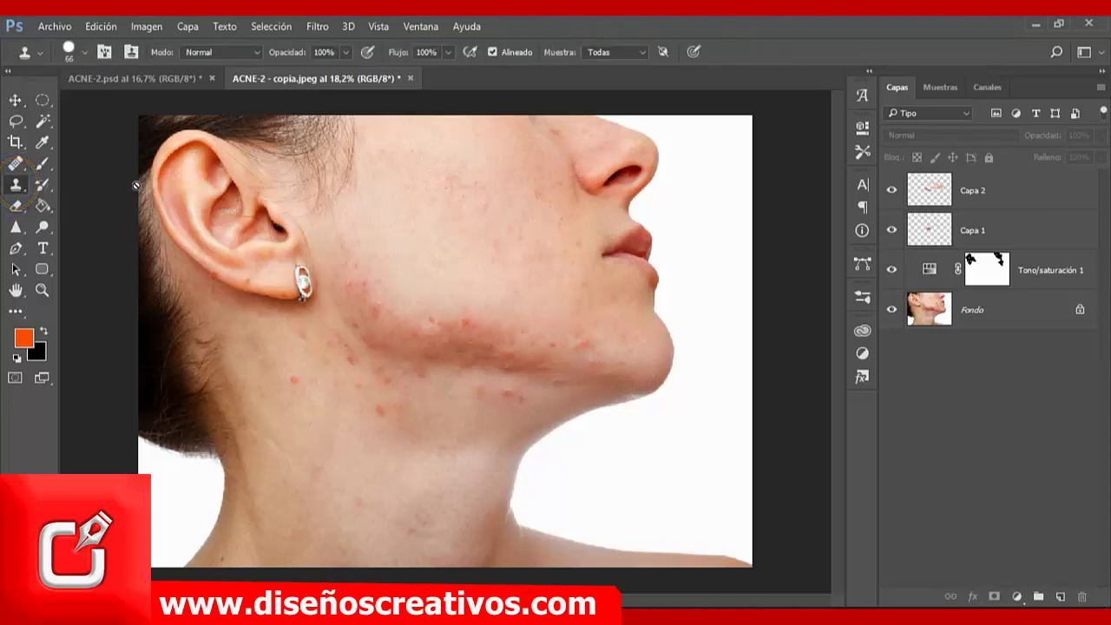
left_click(1060, 595)
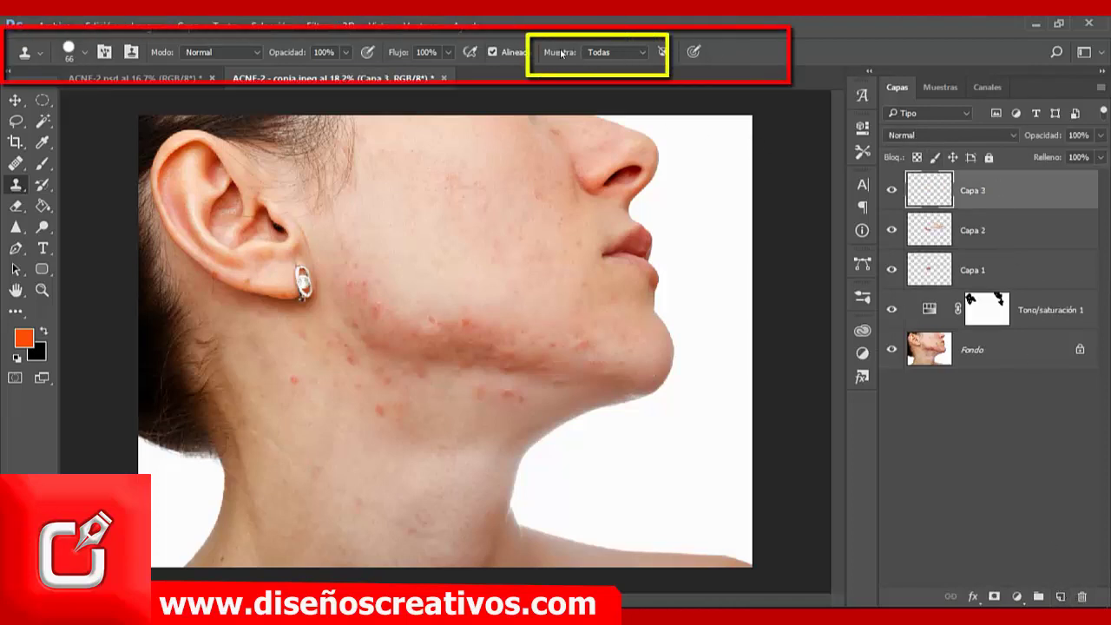
left_click(636, 51)
left_click(603, 87)
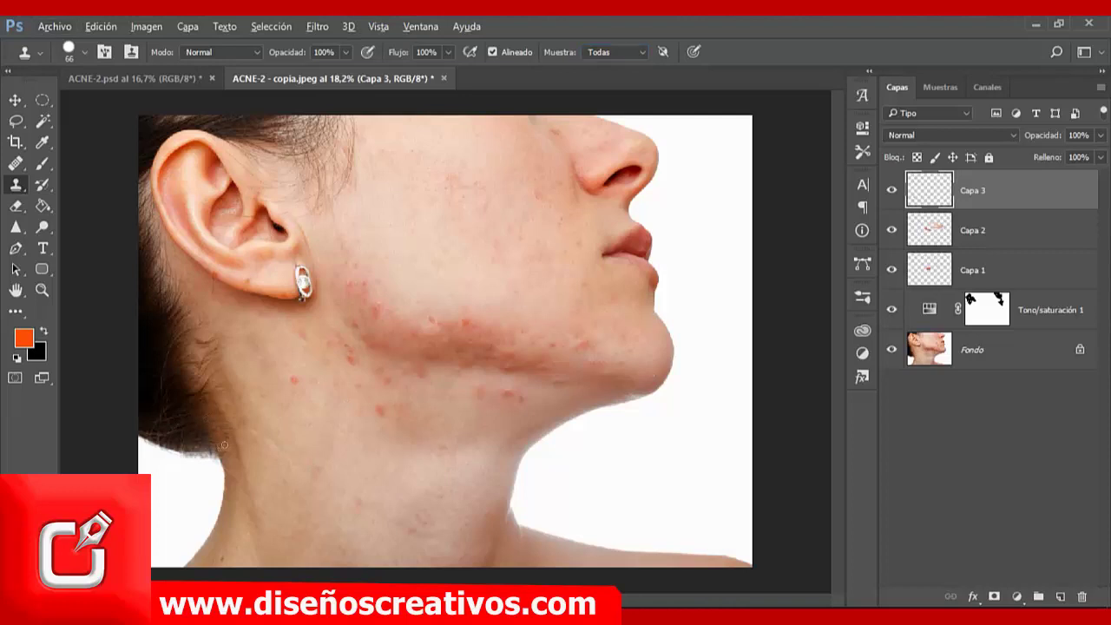
Zoom in and clone away the pimples on the neck onto Capa 3
scroll(224, 444, "up", 2)
scroll(224, 444, "up", 3)
scroll(224, 445, "up", 2)
scroll(224, 445, "up", 1)
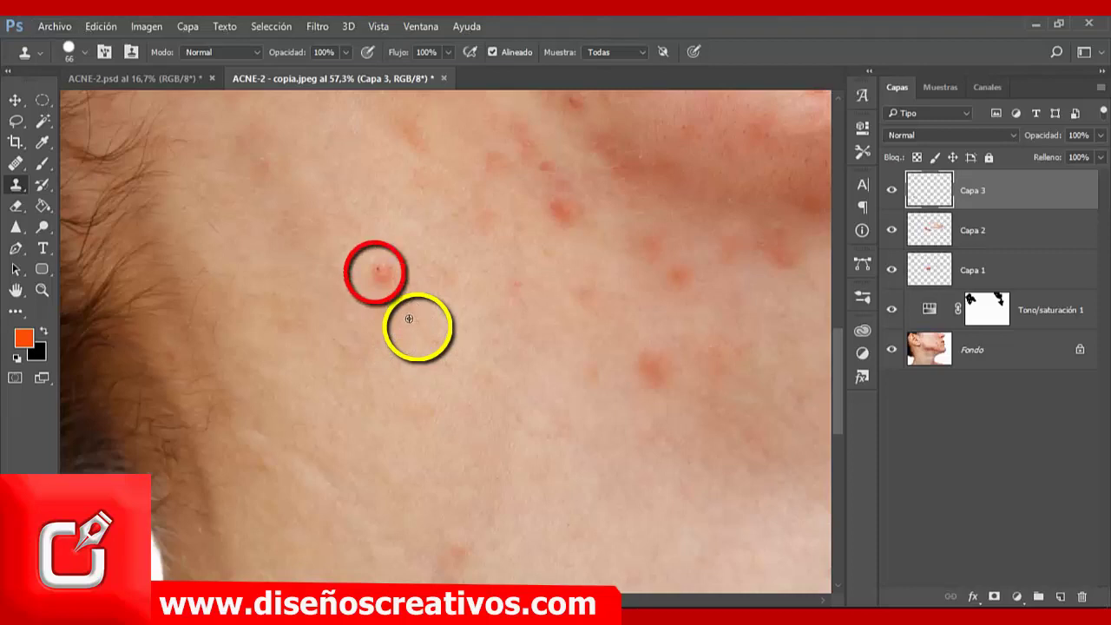
left_click(379, 271)
left_click(380, 271)
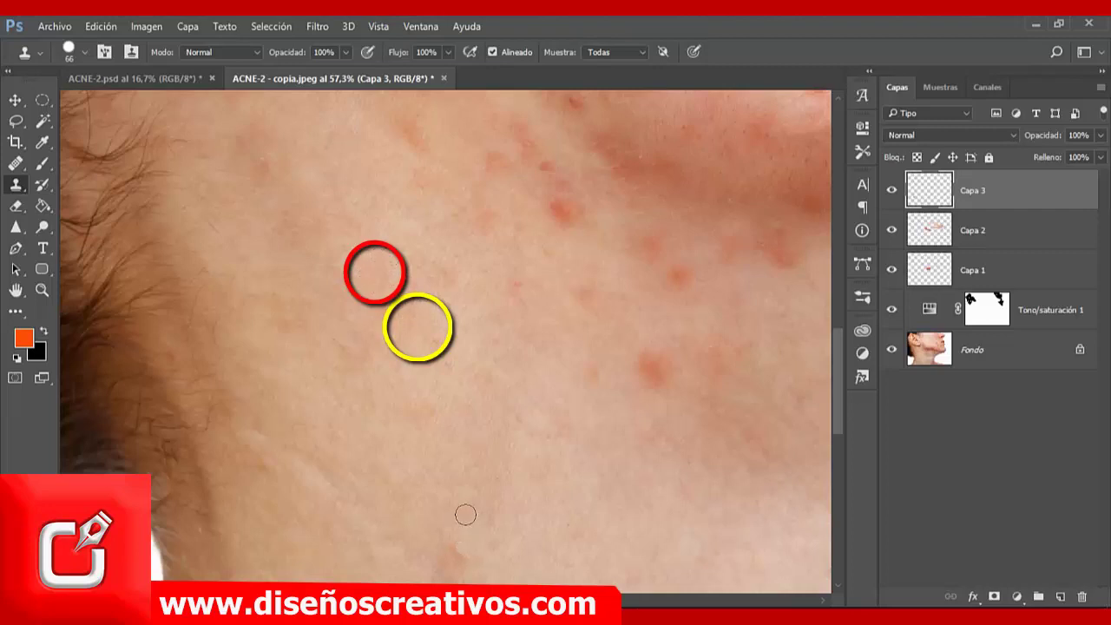
left_click(643, 420, "alt")
left_click(660, 368)
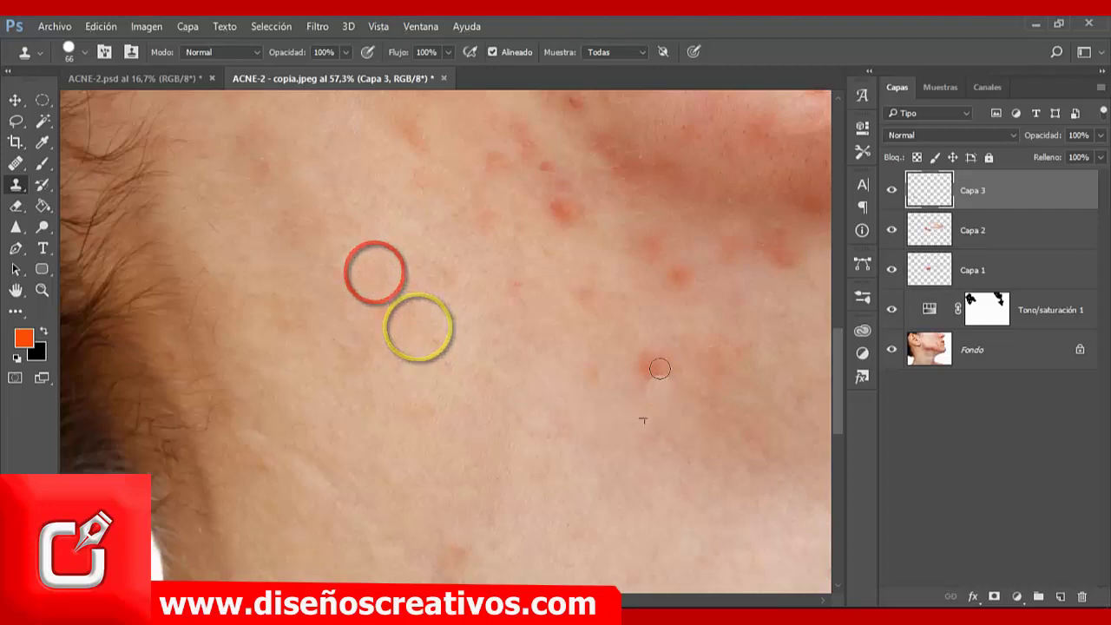
left_click_drag(659, 369, 640, 367)
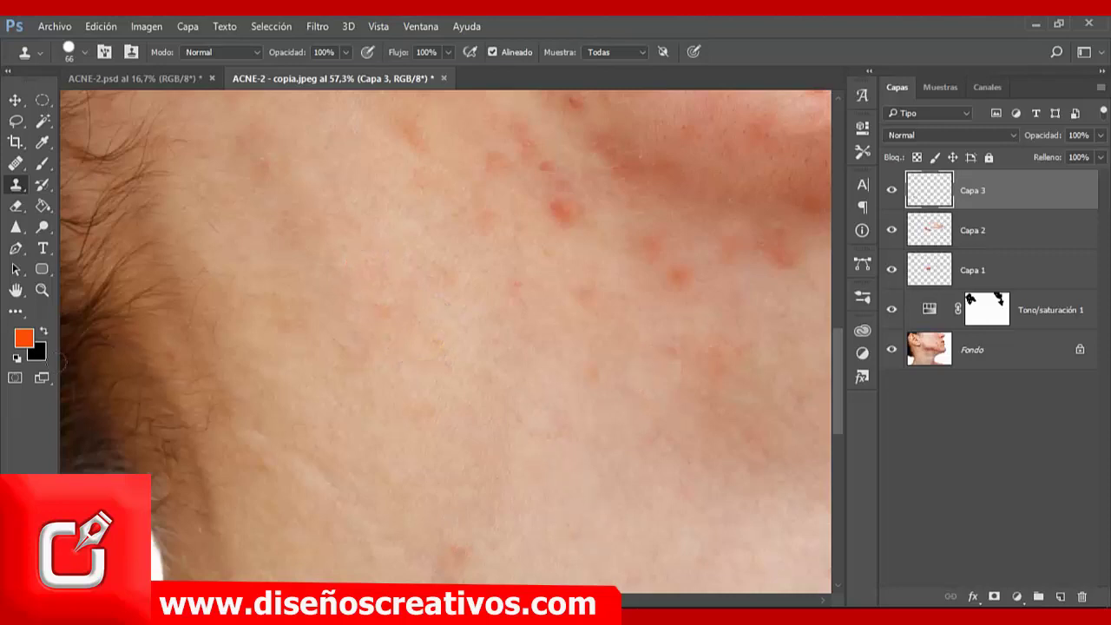
Fit the face in view, clone over the upper-cheek spot, and undo the brownish patch
double_click(16, 293)
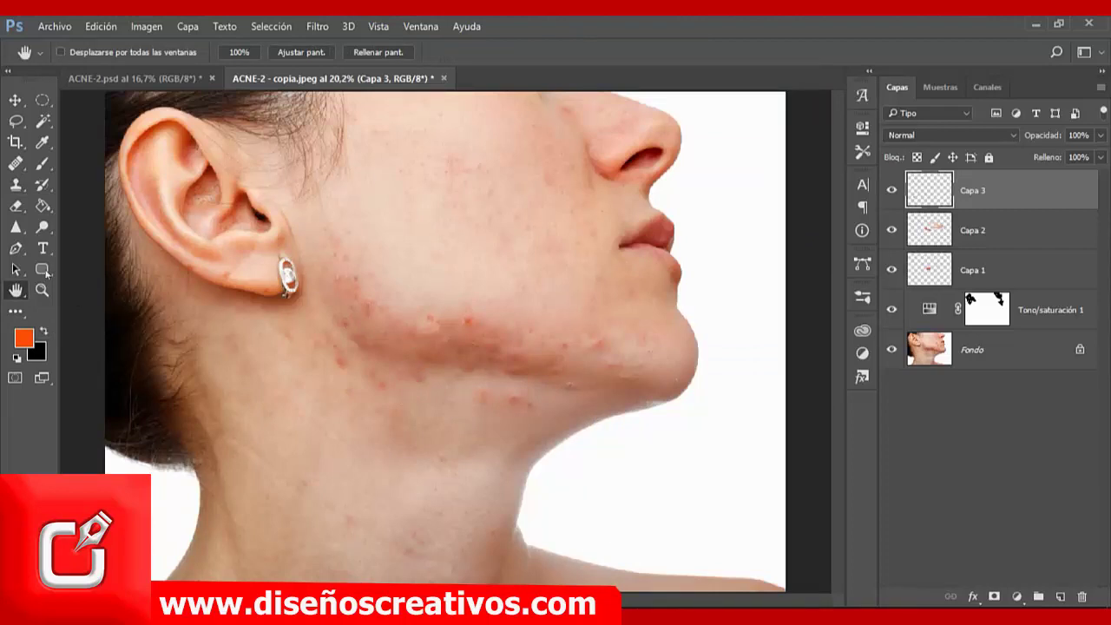
left_click(15, 163)
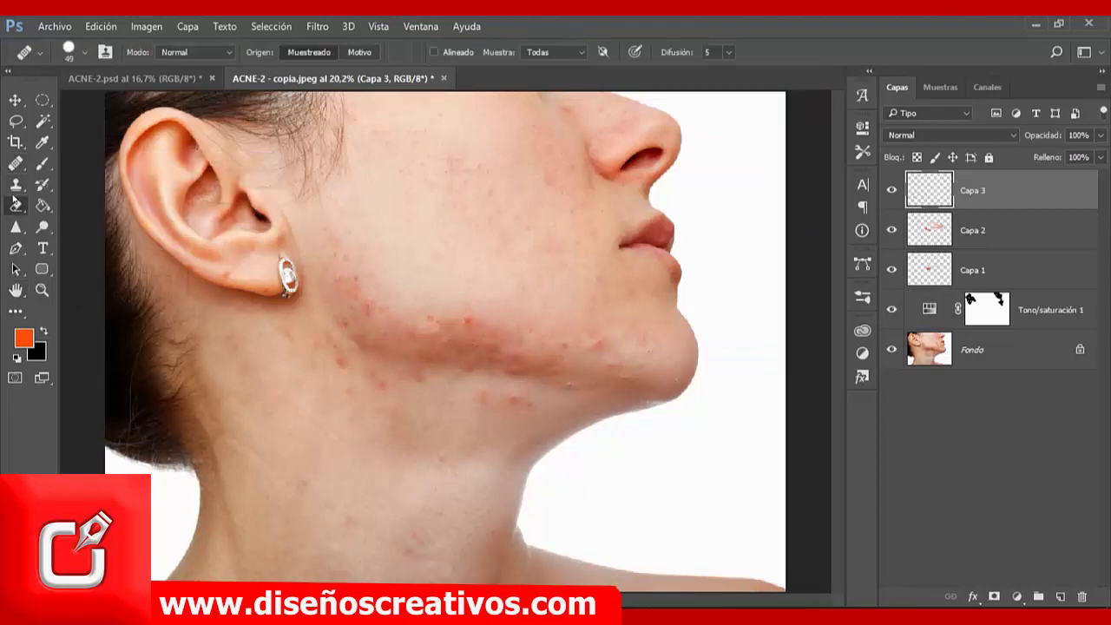
left_click(16, 184)
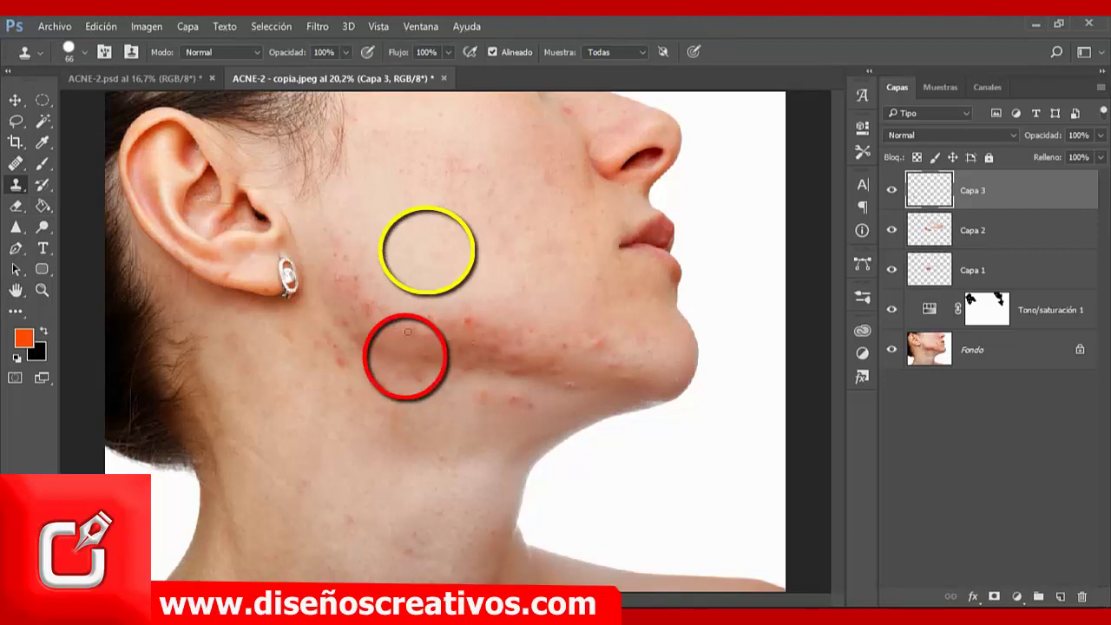
left_click_drag(425, 259, 434, 253)
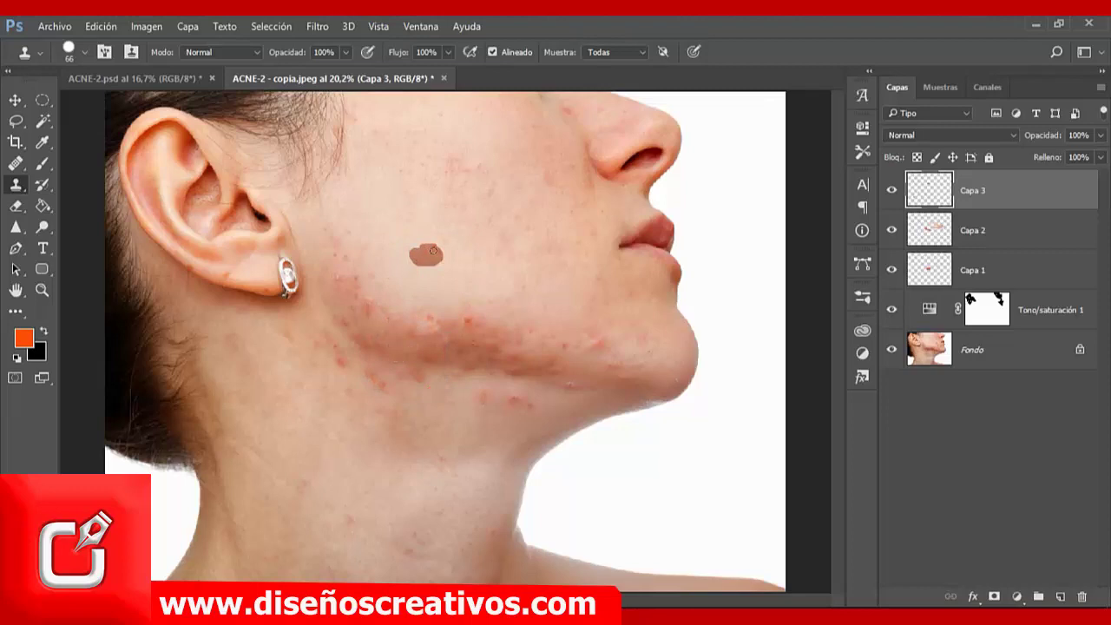
key("ctrl+z")
key("ctrl+z")
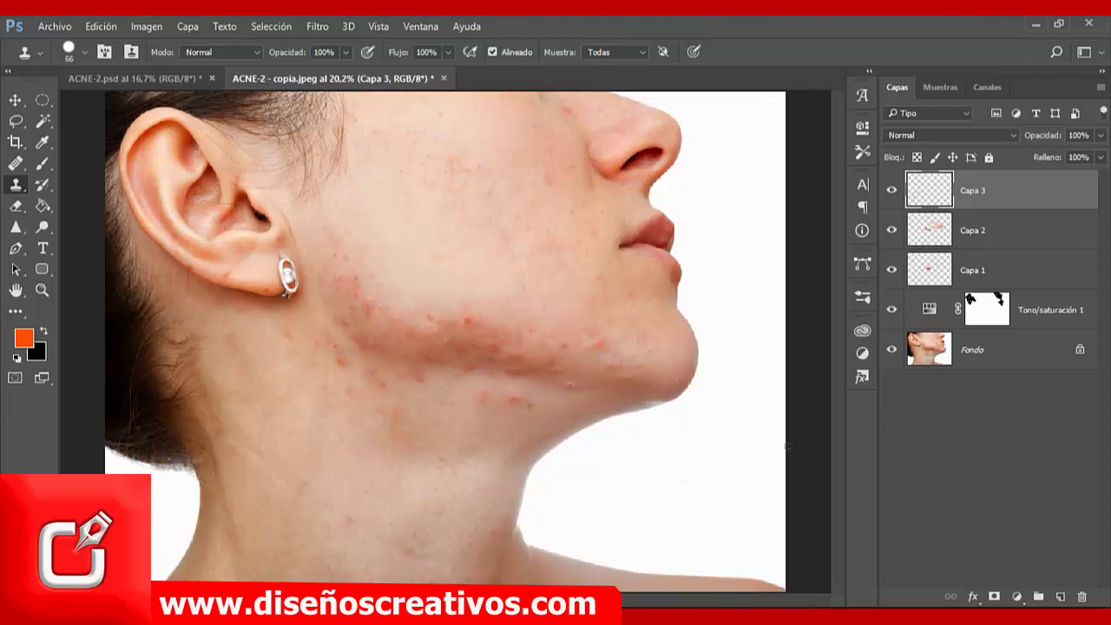
left_click(16, 163)
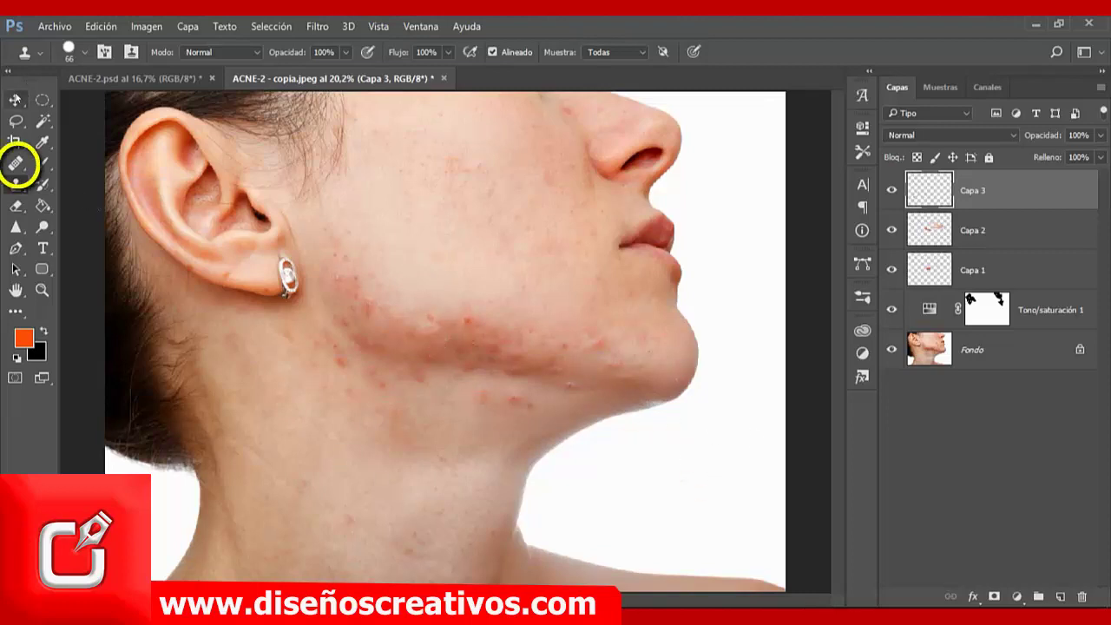
Choose the Patch tool and add a new empty layer, Capa 4
right_click(18, 165)
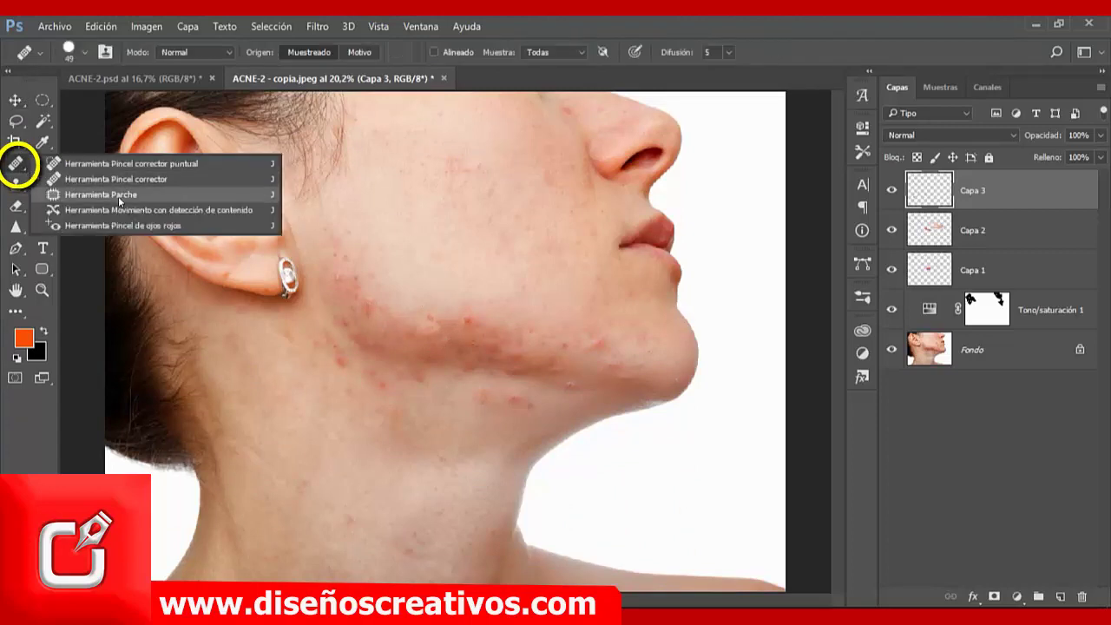
left_click(110, 194)
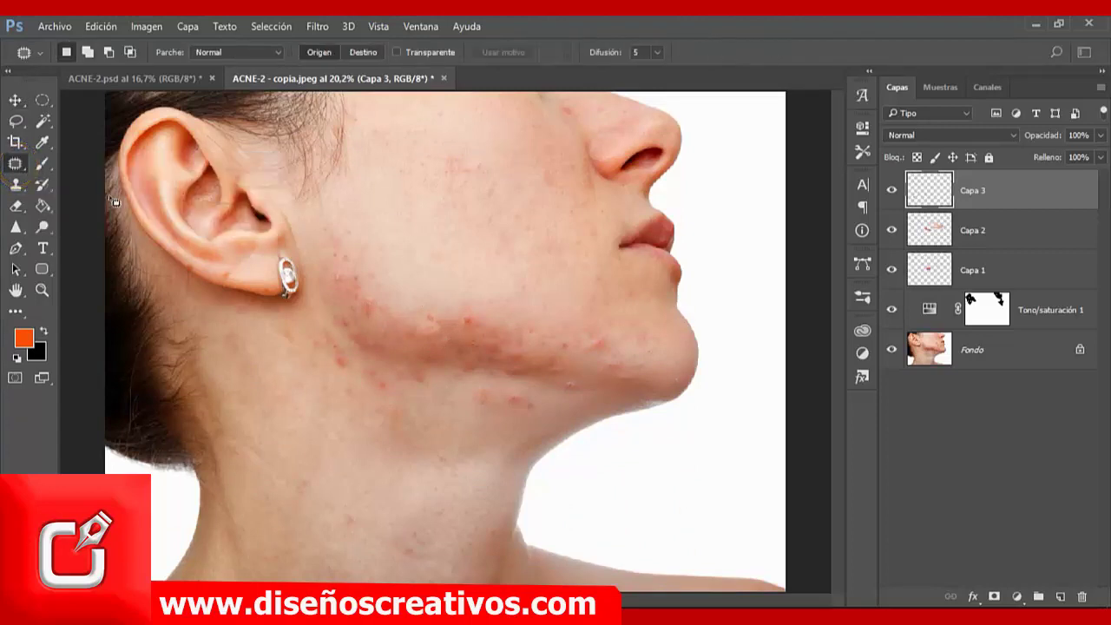
left_click(1059, 596)
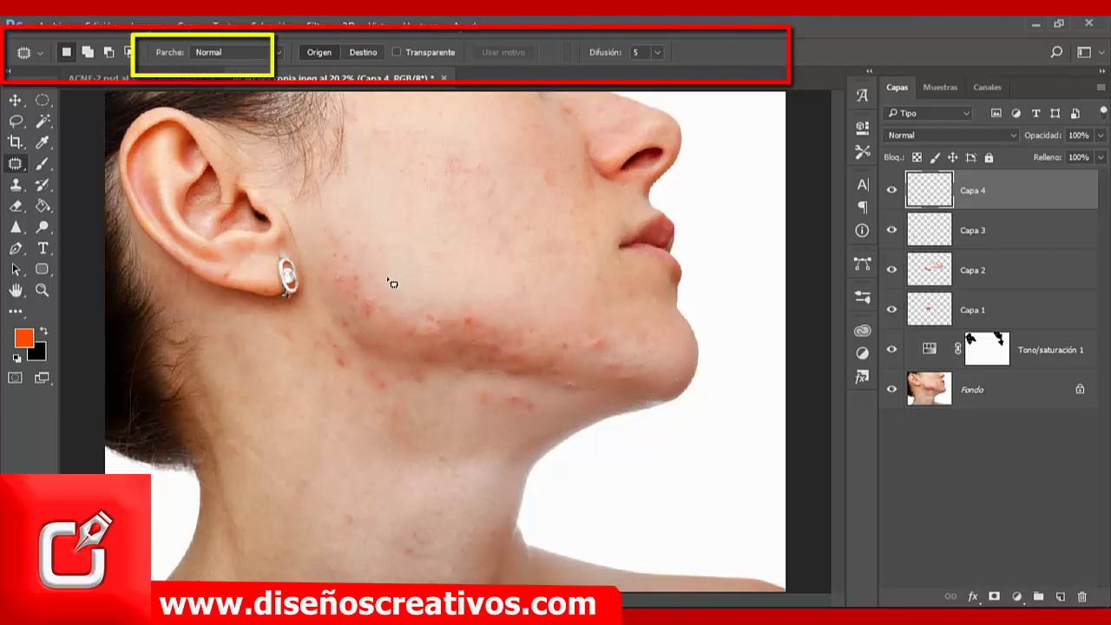
Attempt patching a jaw blemish, dismiss the empty-area error, and deselect
left_click_drag(426, 309, 429, 314)
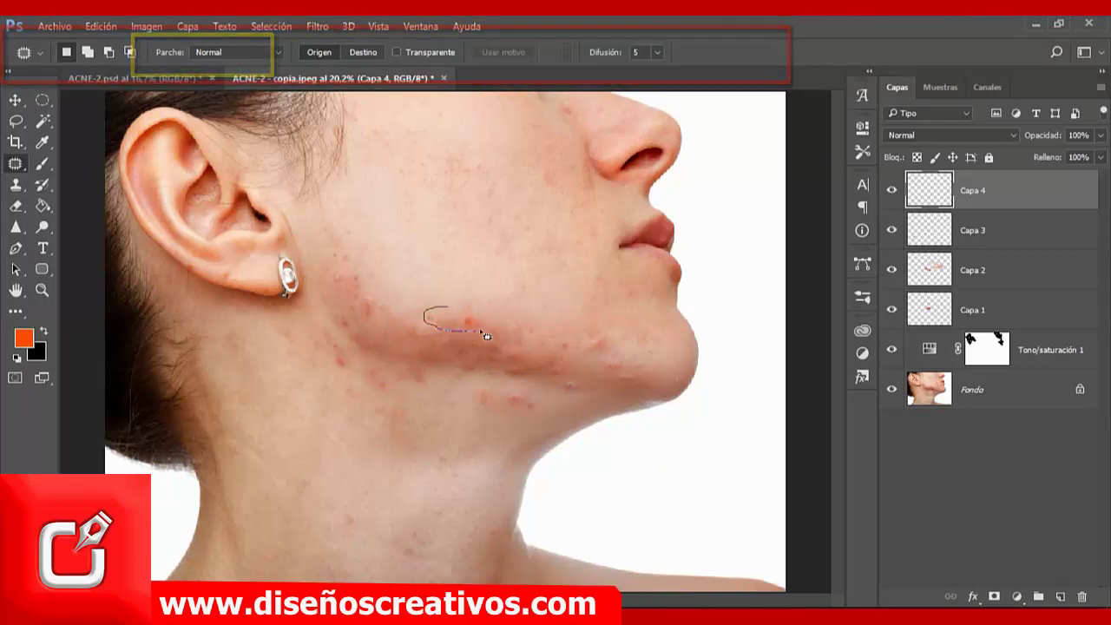
left_click(451, 323)
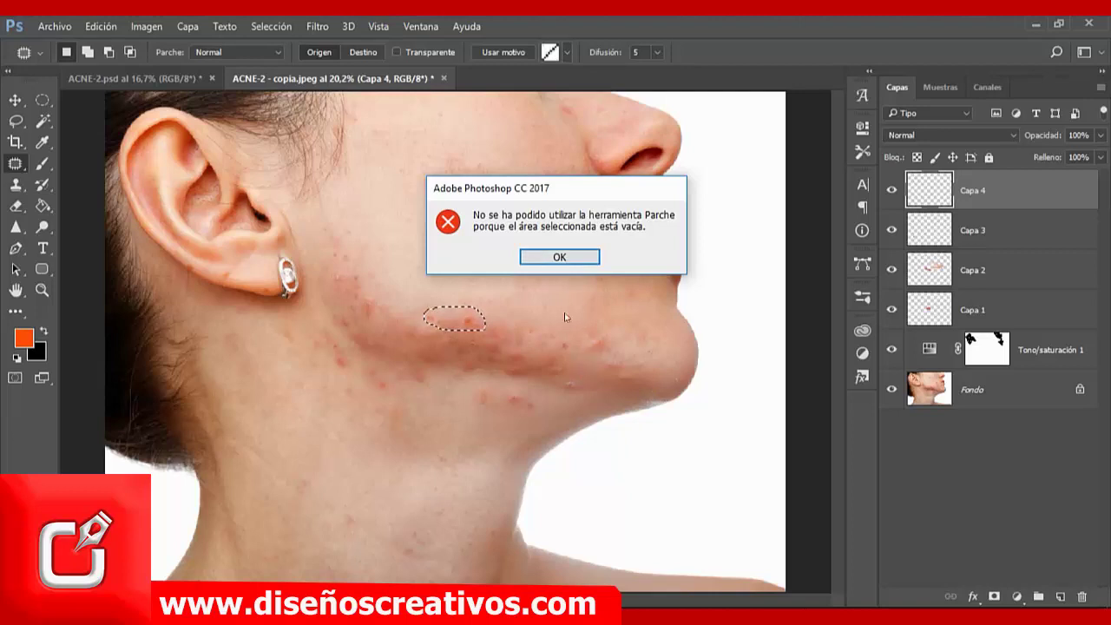
left_click(560, 258)
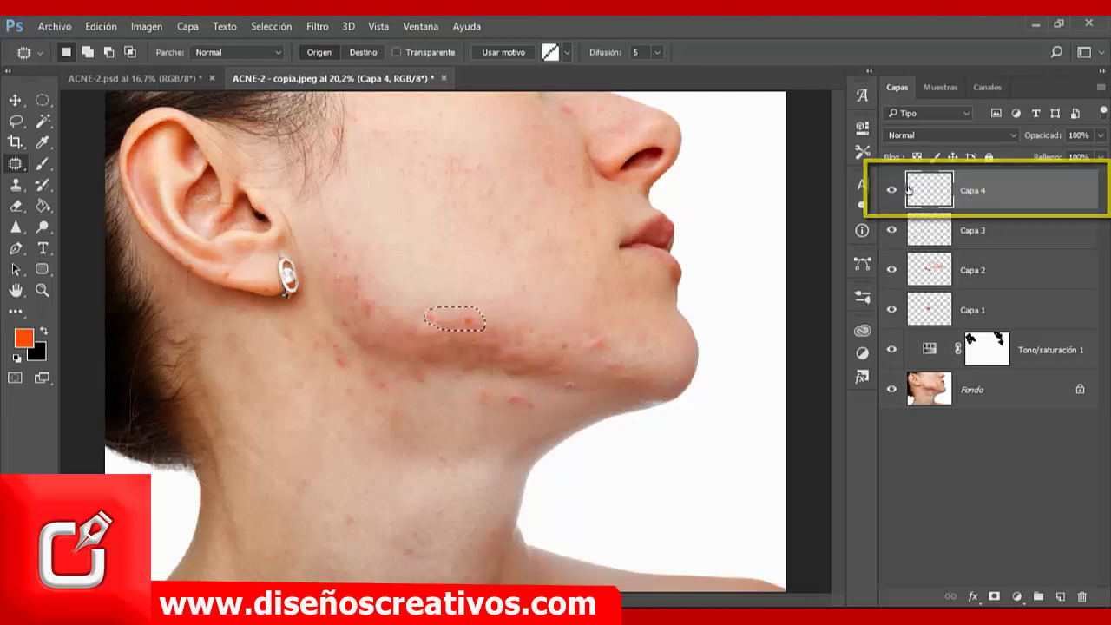
key("ctrl+d")
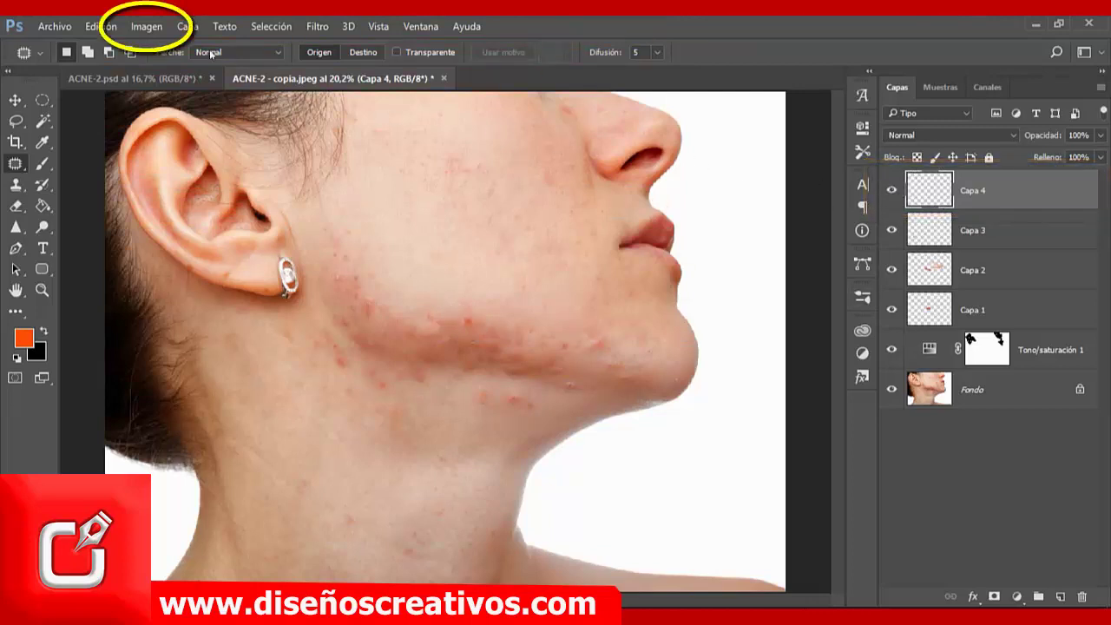
Use Imagen > Aplicar imagen with Capa Combinada source to fill Capa 4
left_click(148, 28)
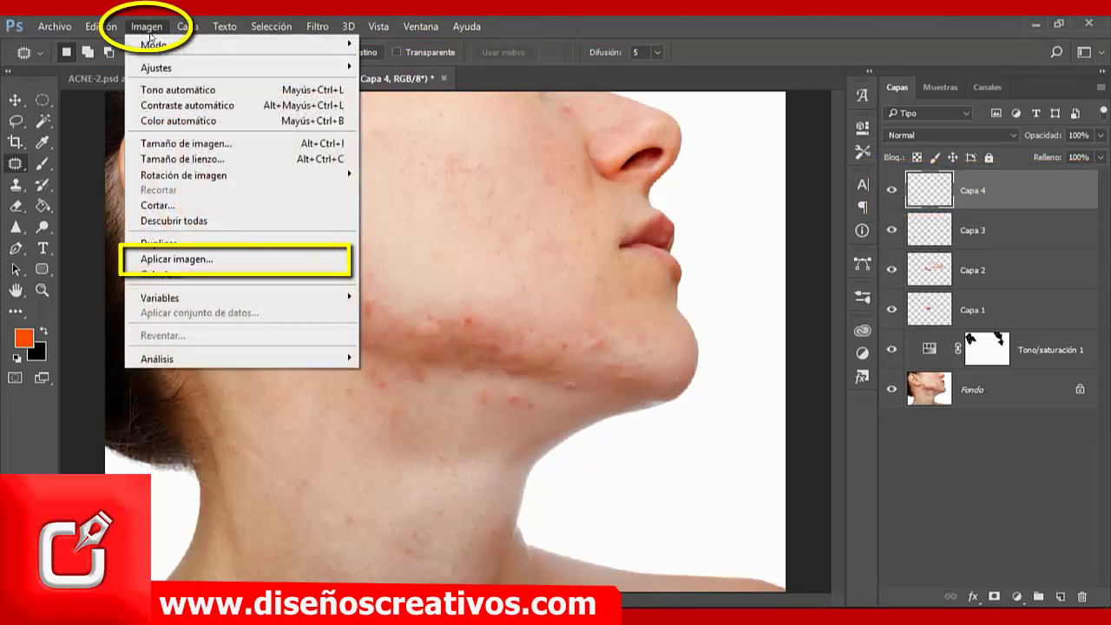
left_click(279, 257)
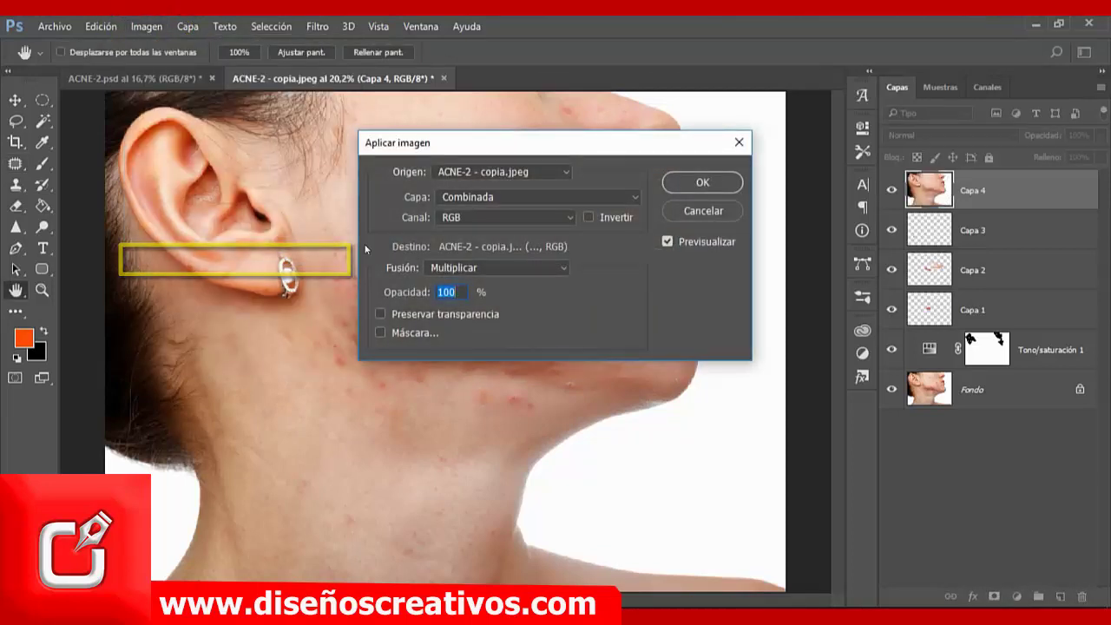
left_click(701, 182)
key("j")
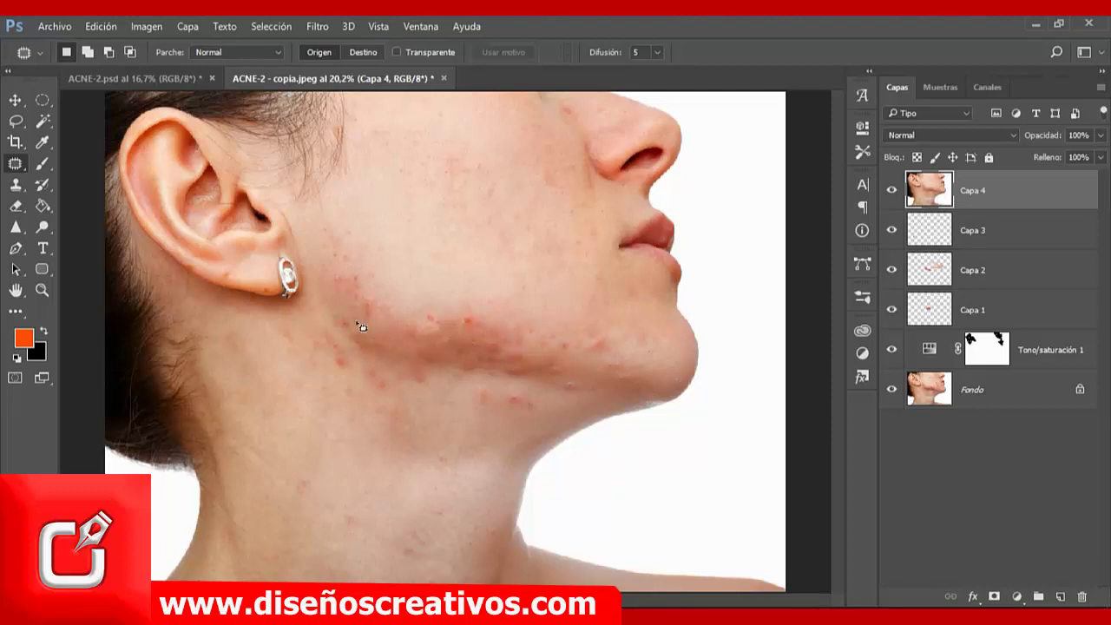
Zoom in and patch the cheek blemishes and lower-jaw spots with nearby clean skin
scroll(362, 326, "up", 5)
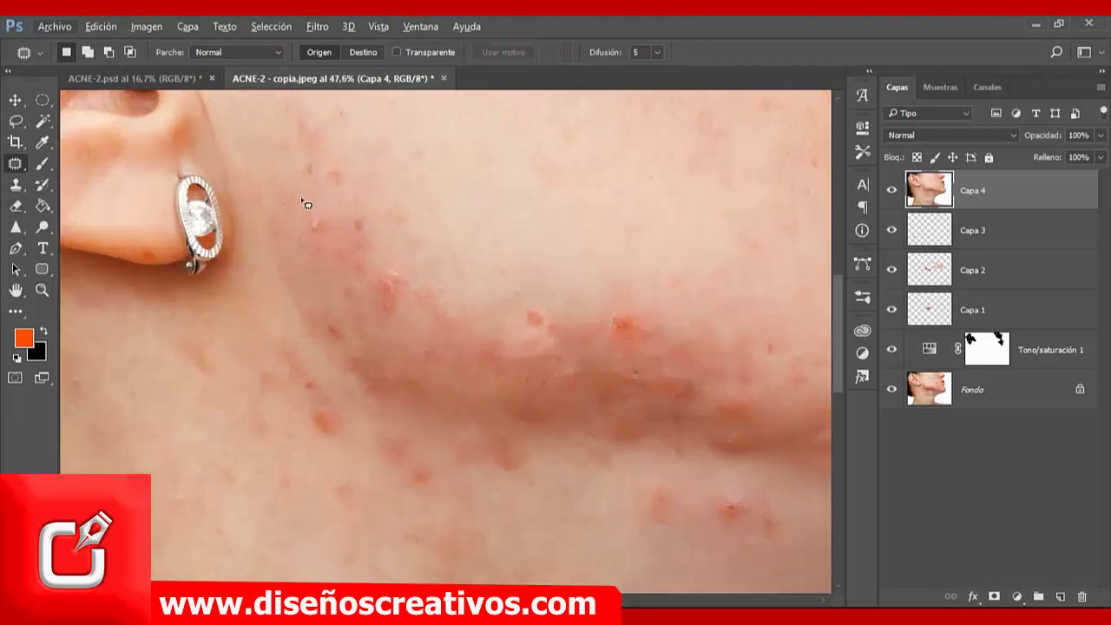
left_click_drag(305, 203, 313, 204)
left_click_drag(342, 223, 387, 196)
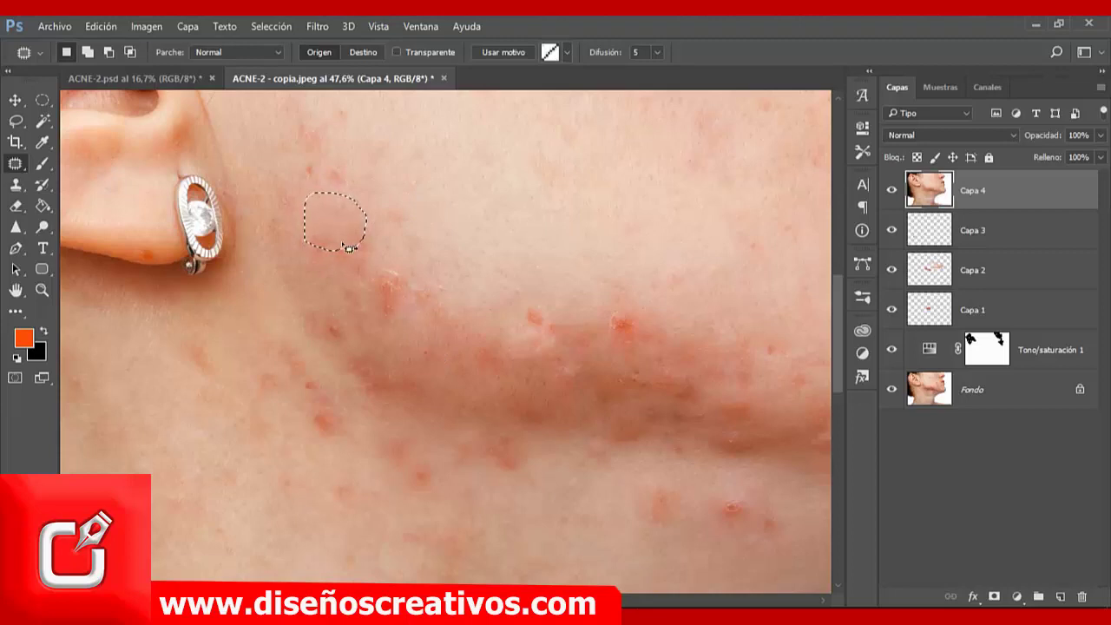
mouse_move(363, 267)
left_mouse_down()
mouse_move(379, 261)
mouse_move(368, 259)
mouse_move(408, 206)
left_mouse_up()
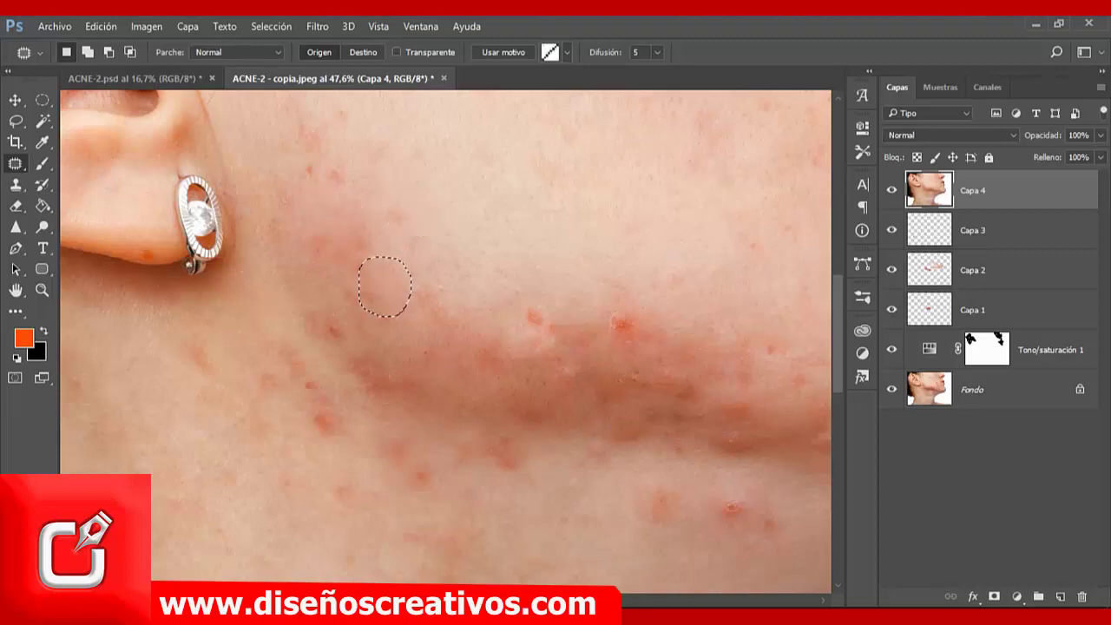
mouse_move(337, 162)
left_mouse_down()
mouse_move(323, 244)
mouse_move(362, 189)
mouse_move(337, 162)
left_mouse_up()
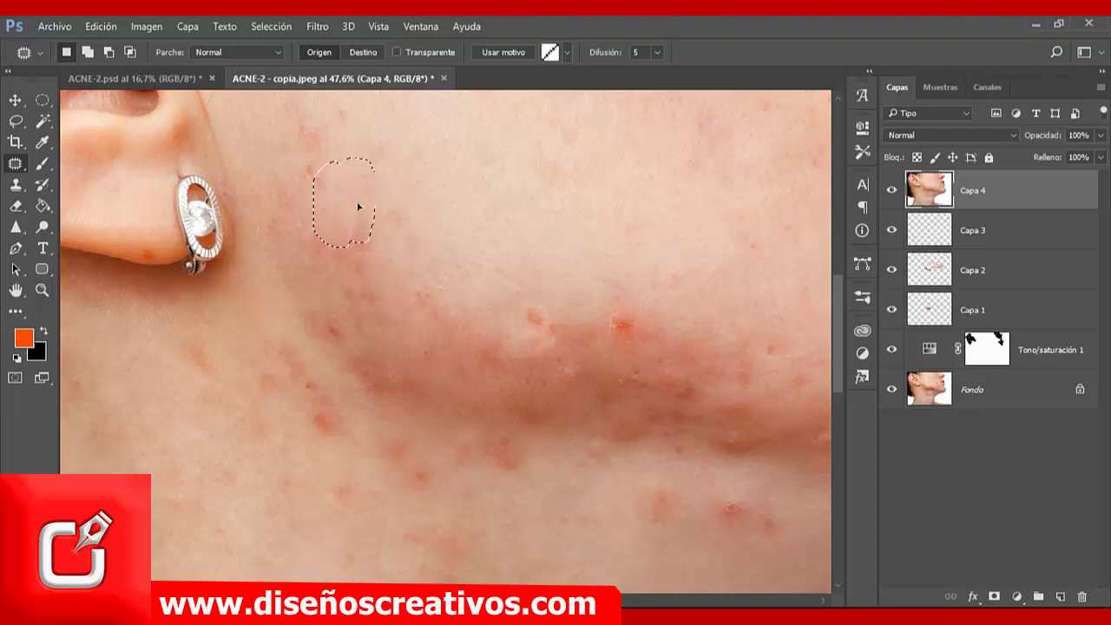
left_click_drag(347, 205, 399, 199)
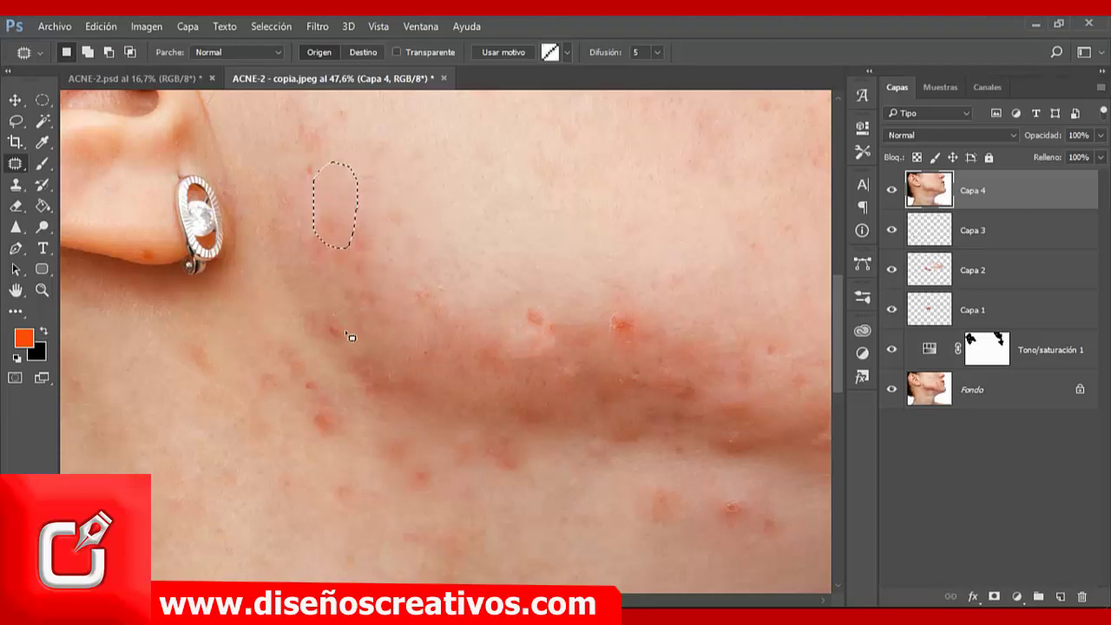
mouse_move(326, 313)
left_mouse_down()
mouse_move(312, 322)
mouse_move(308, 449)
mouse_move(365, 339)
mouse_move(323, 316)
left_mouse_up()
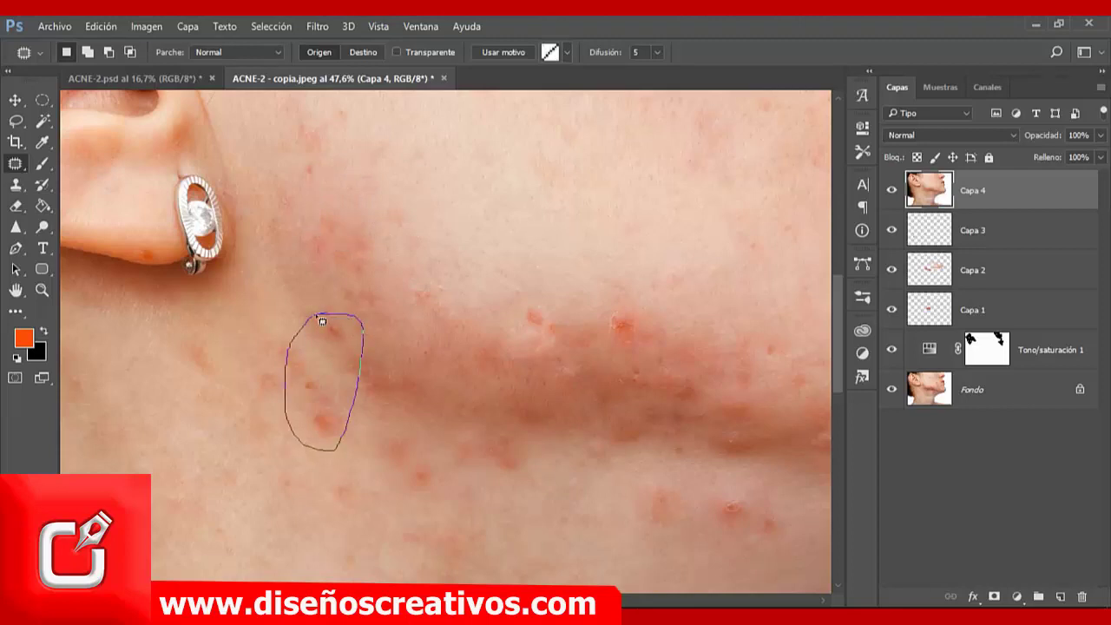
left_click_drag(292, 368, 241, 367)
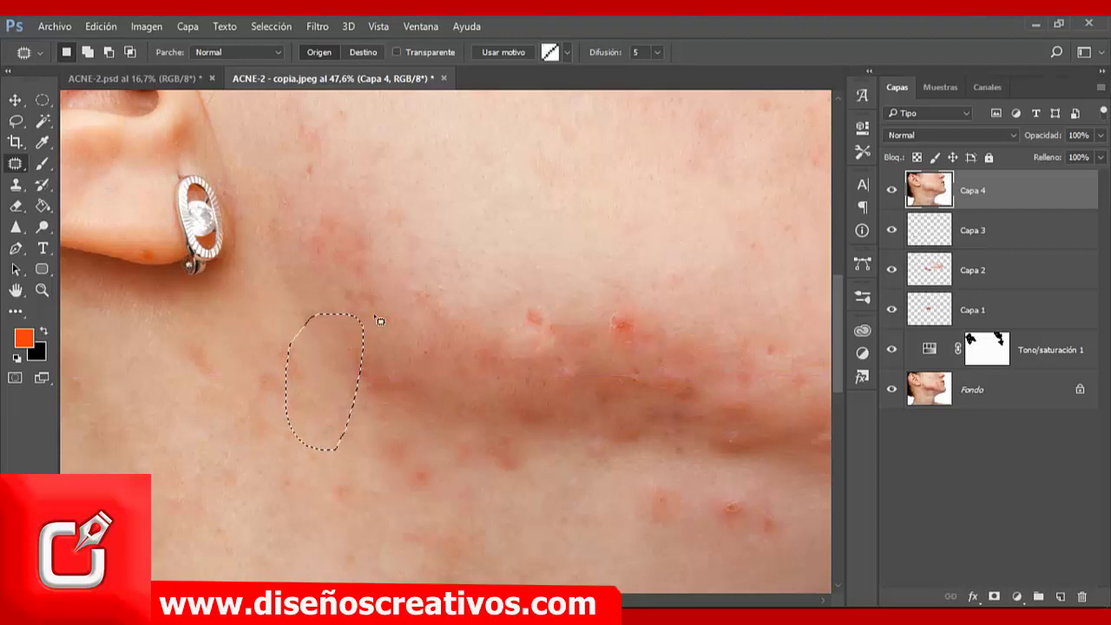
Patch the spots along and below the jawline, then fit the photo on screen
mouse_move(519, 290)
left_mouse_down()
mouse_move(520, 324)
mouse_move(562, 310)
mouse_move(520, 293)
left_mouse_up()
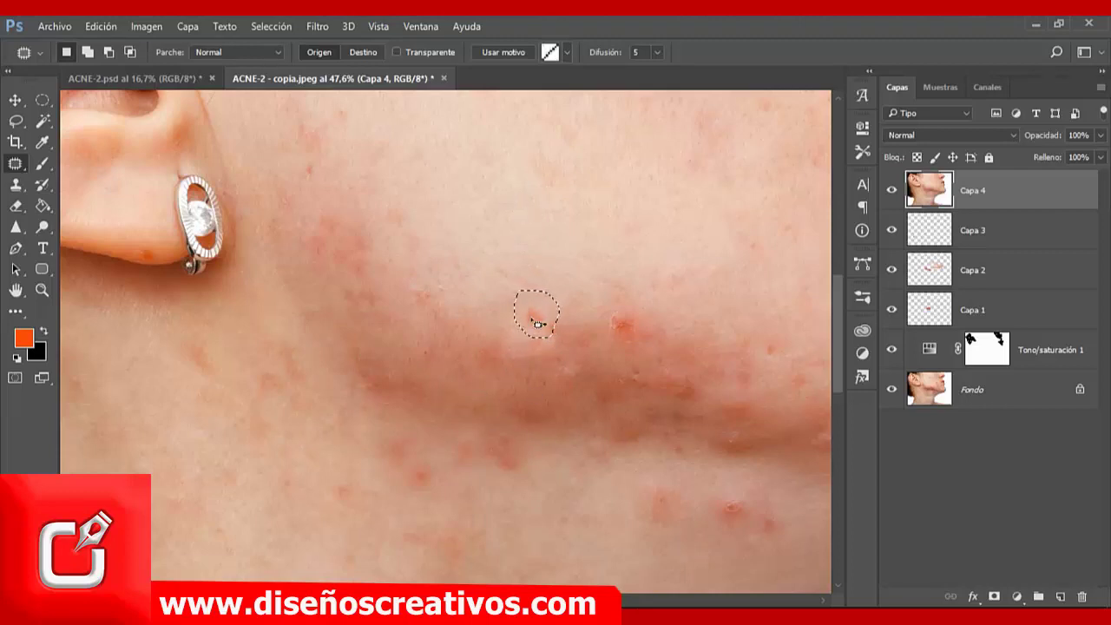
left_click_drag(540, 321, 478, 303)
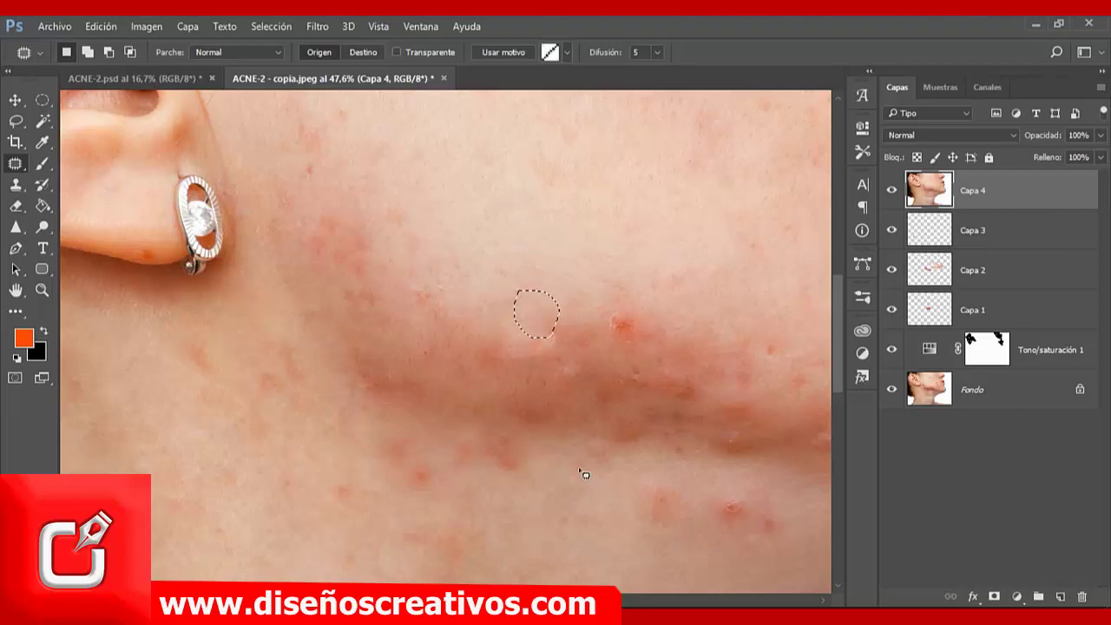
mouse_move(601, 297)
left_mouse_down()
mouse_move(636, 315)
mouse_move(630, 337)
left_mouse_up()
left_click_drag(559, 321, 557, 320)
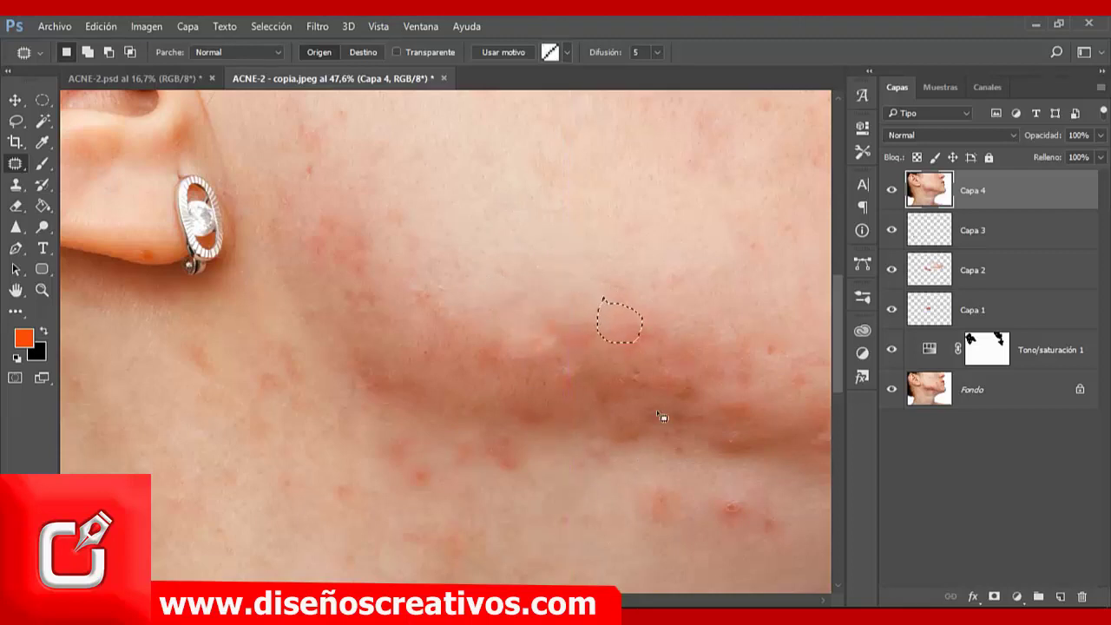
left_click(501, 407)
left_click_drag(517, 389, 512, 384)
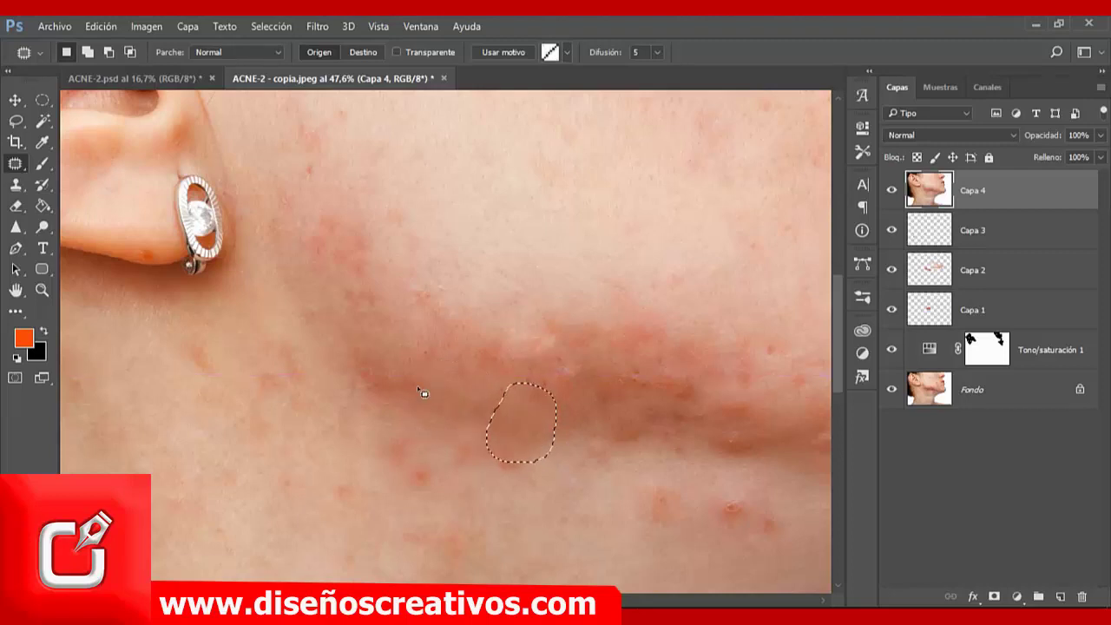
double_click(16, 290)
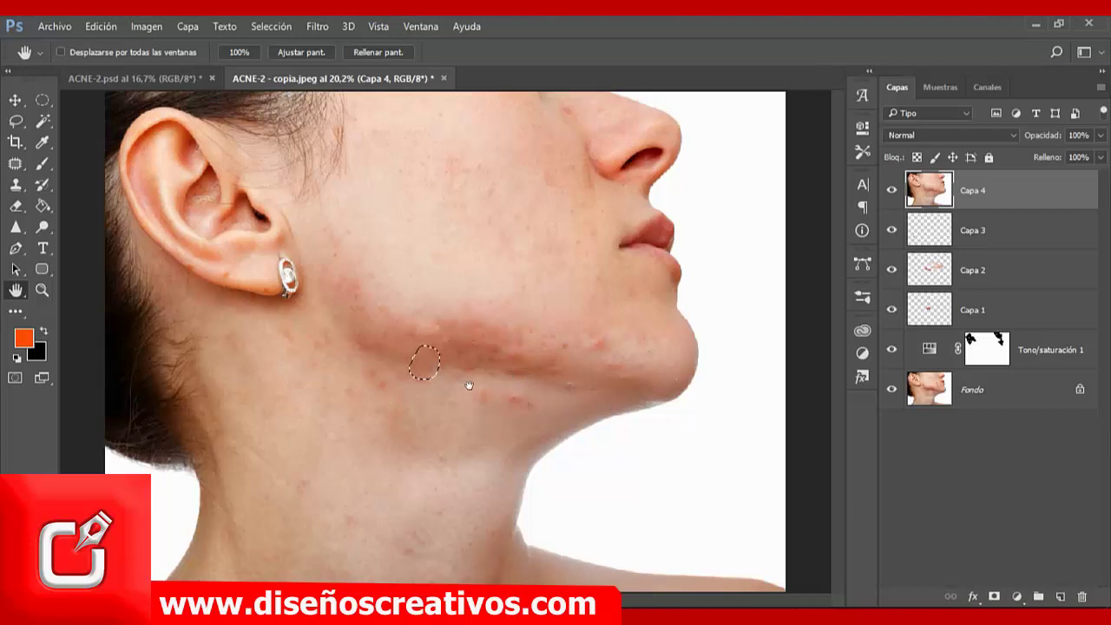
Deselect, then heal the small, dark and reddish blemishes on the jawline with the Healing Brush
key("ctrl+d")
key("j")
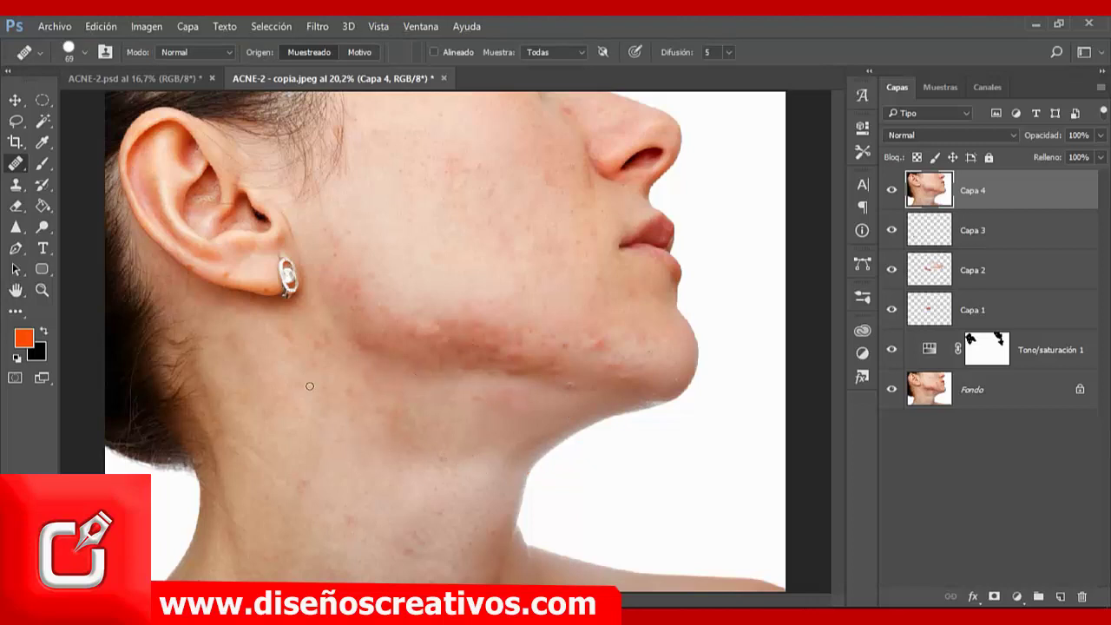
left_click(622, 373)
left_click(549, 365)
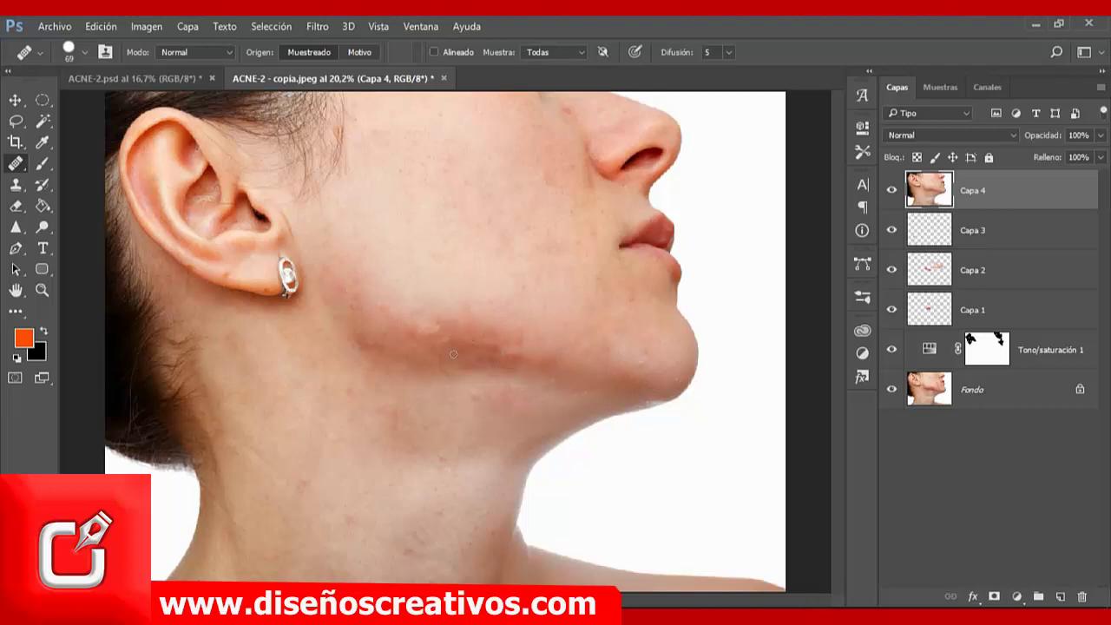
left_click(483, 343)
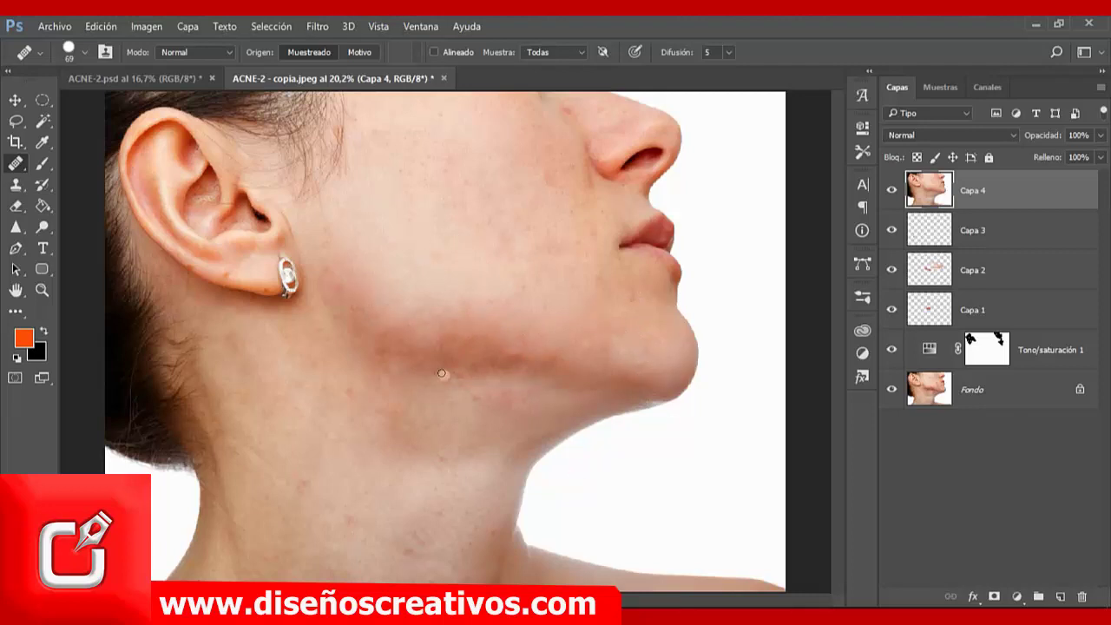
Select Tono/saturación 1 through Capa 4 and group them into Grupo 1
key("v")
left_click(1074, 349)
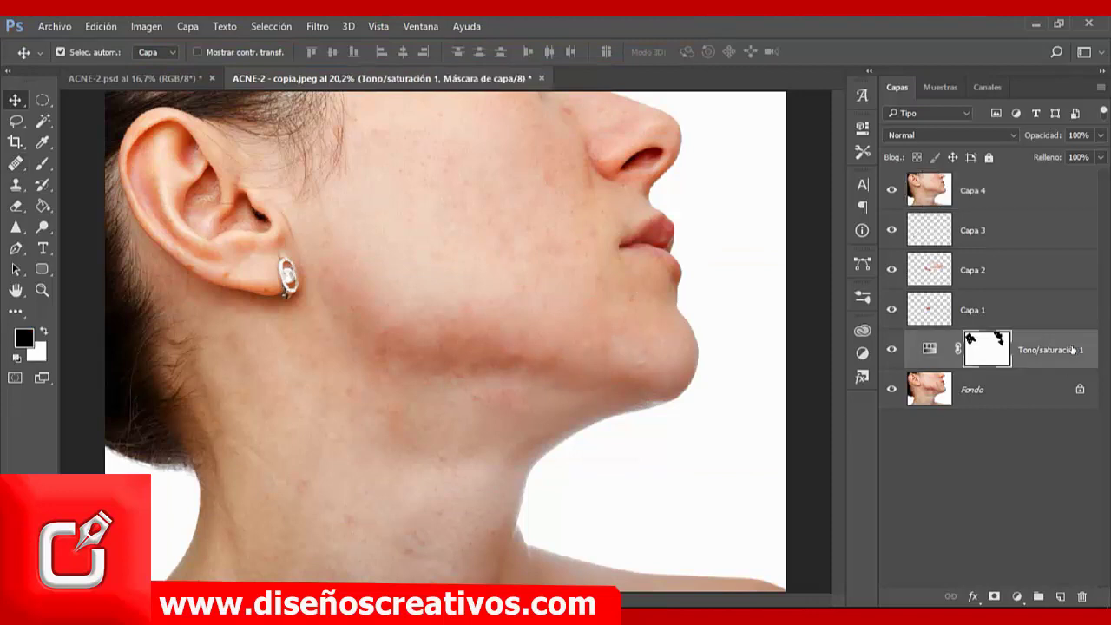
left_click(1041, 191, "shift")
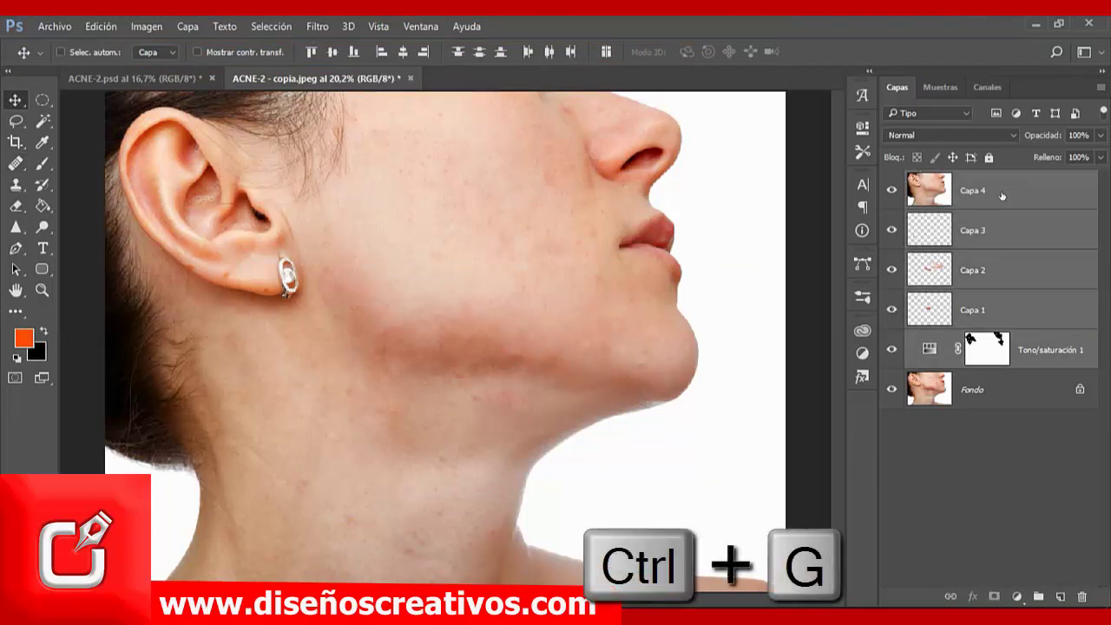
key("ctrl+g")
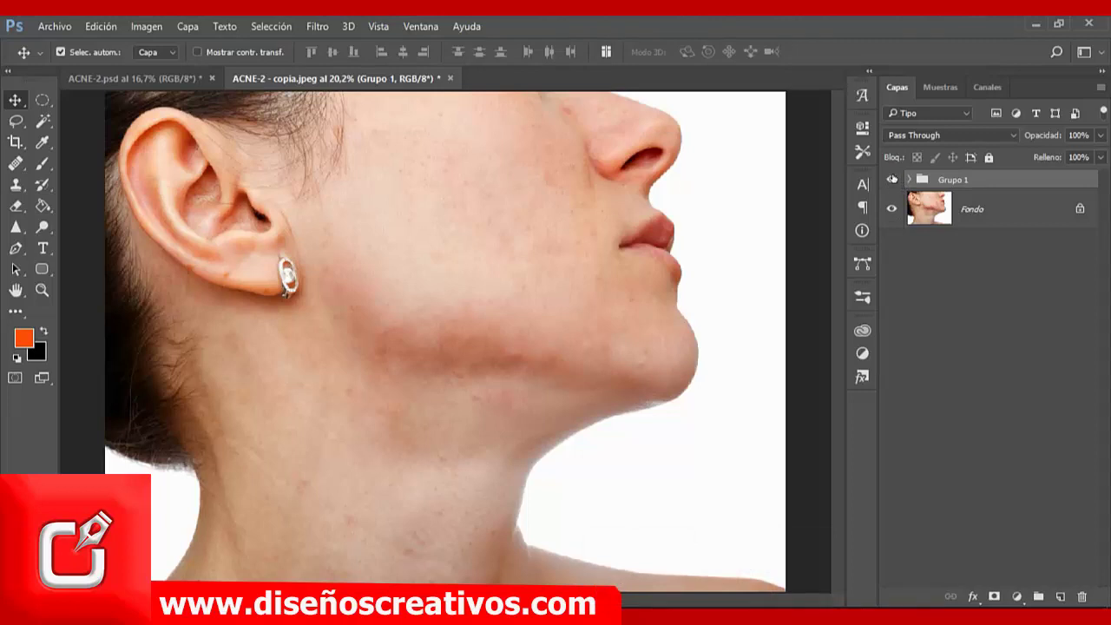
left_click(893, 179)
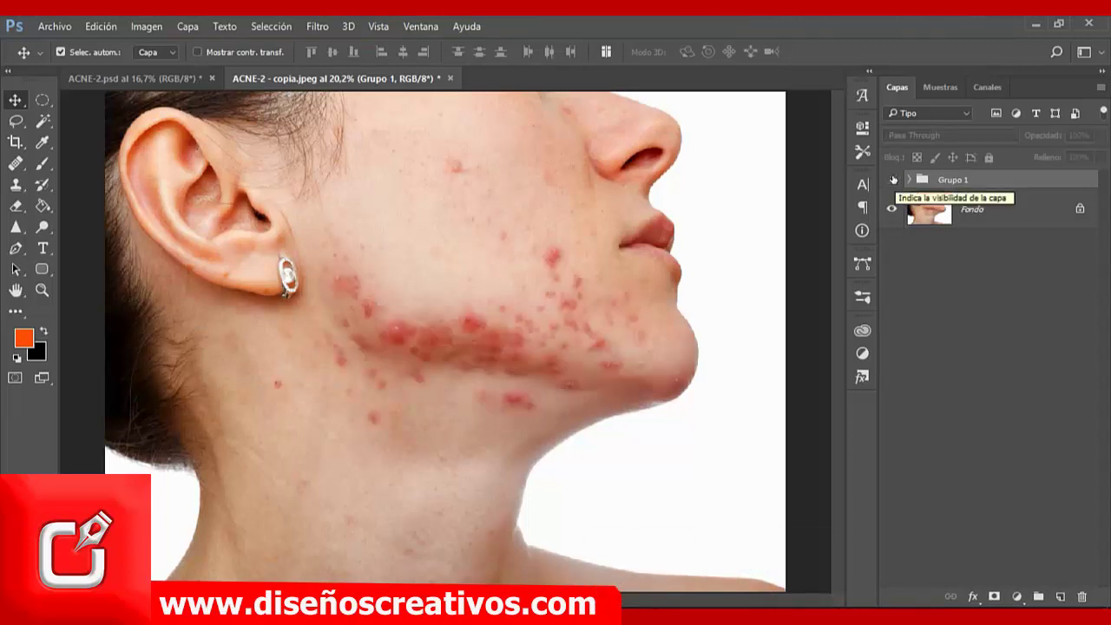
left_click(893, 178)
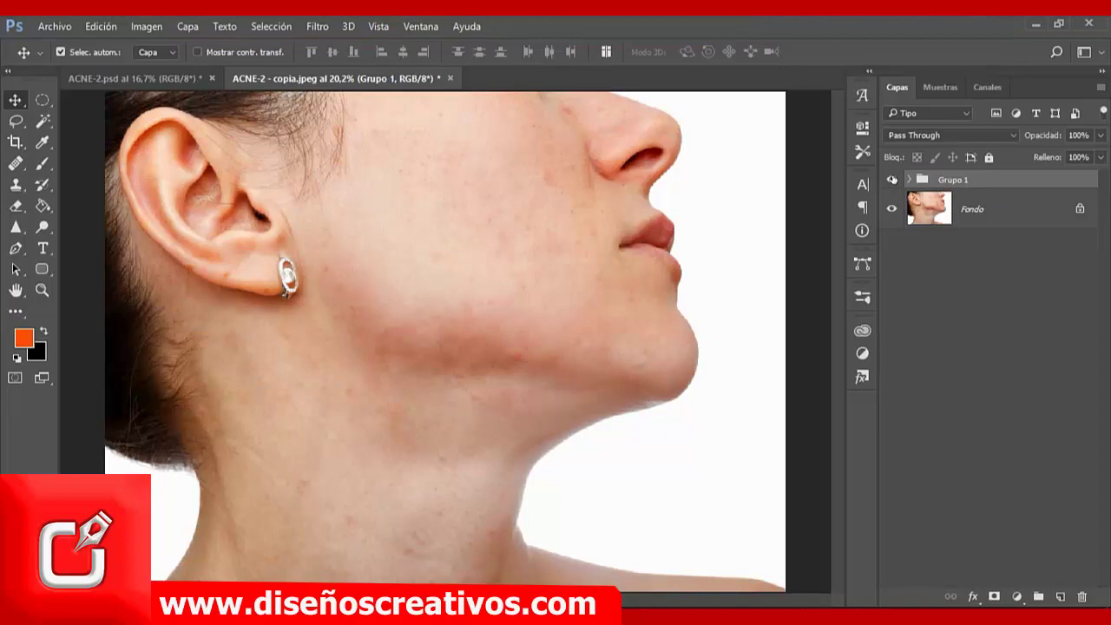